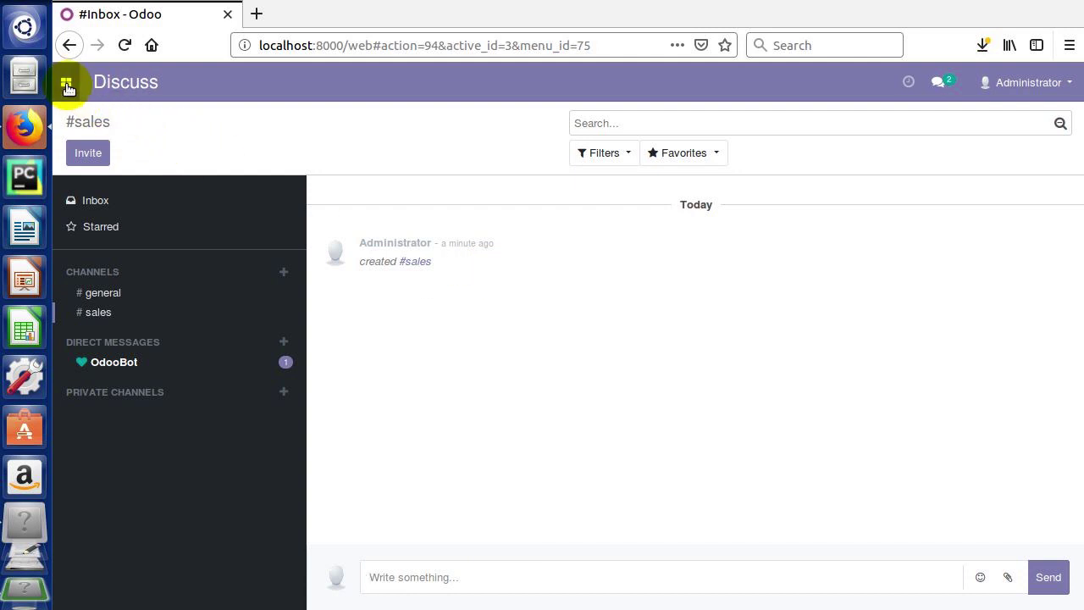
- Open the apps menu from the Discuss inbox to list Sales and Invoicing
left_click(67, 85)
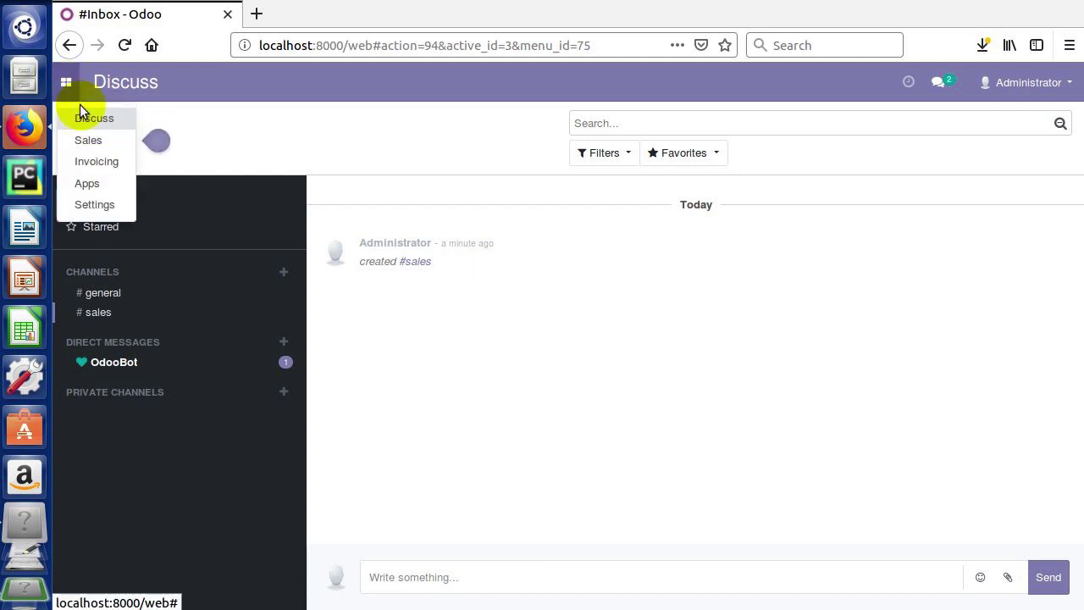
mouse_move(96, 142)
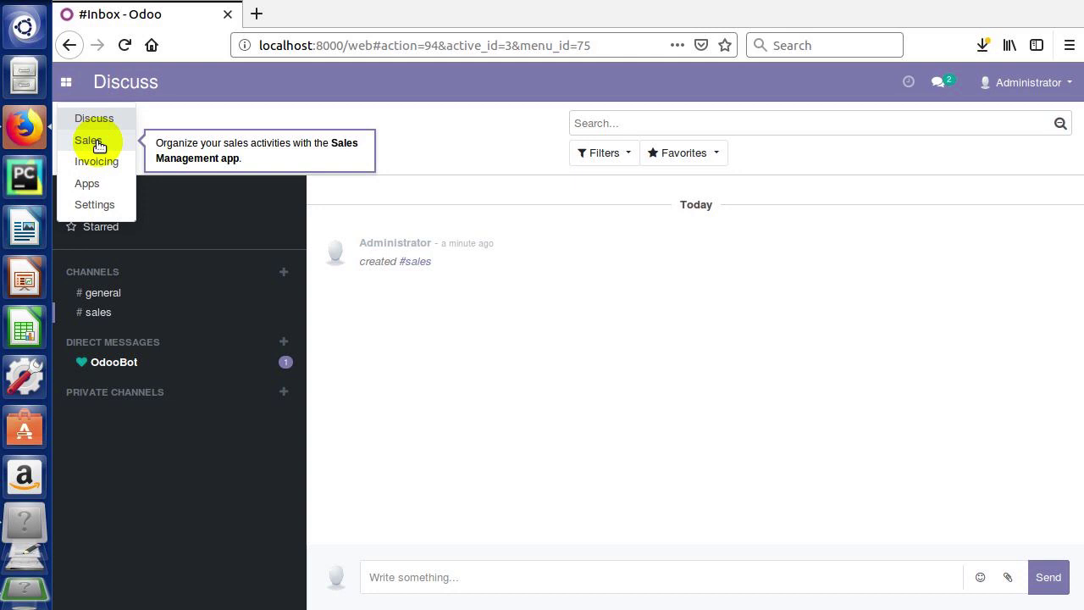
- Launch Sales from the apps menu, landing on the empty Quotations list
left_click(89, 141)
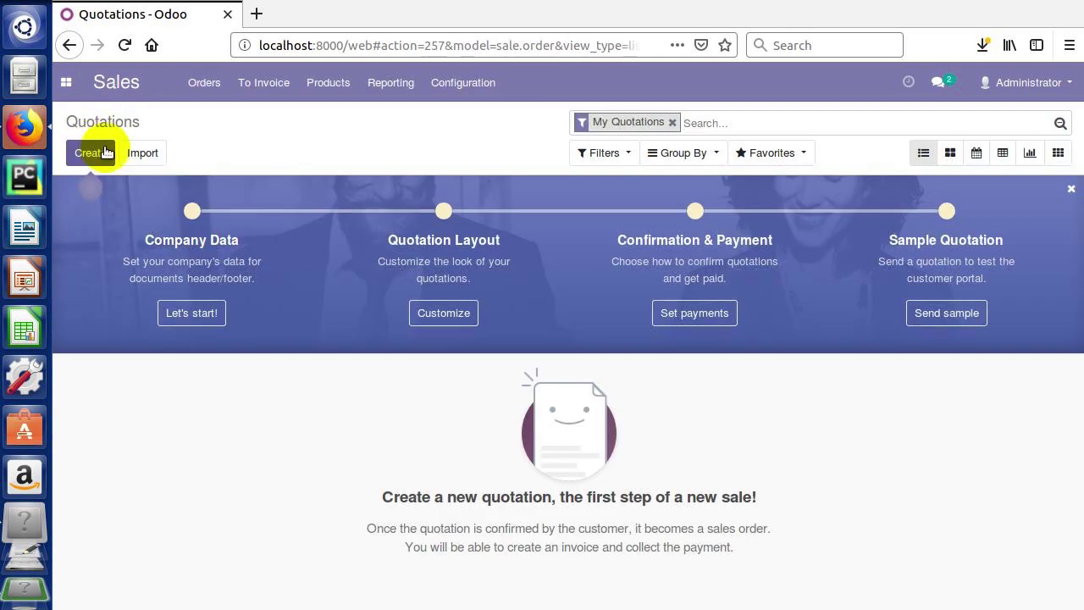
mouse_move(93, 163)
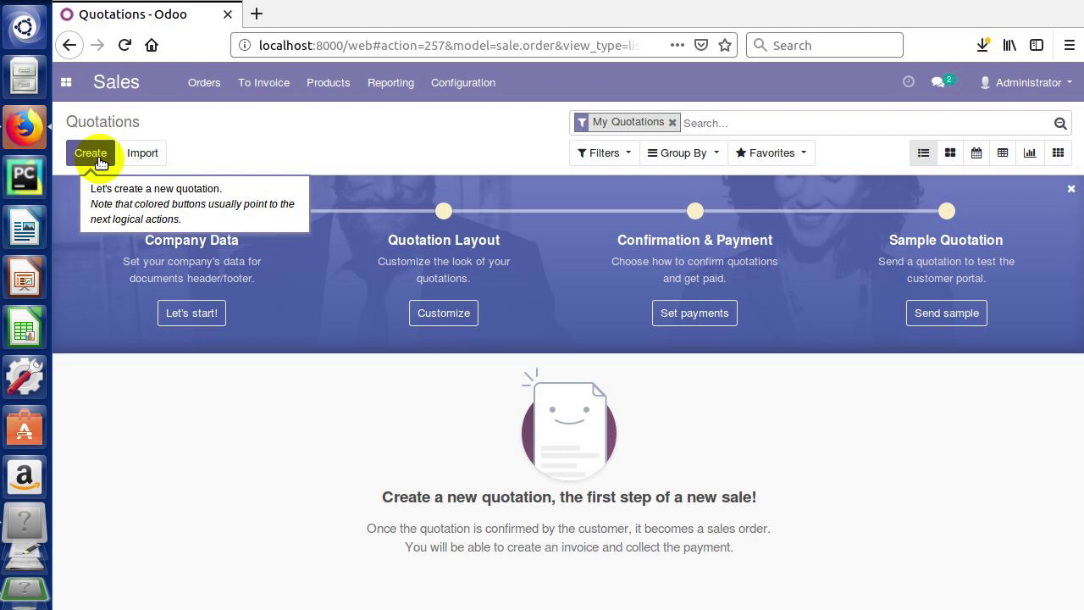
- Start a new quotation and create the customer's full name as a new Customer contact
left_click(93, 153)
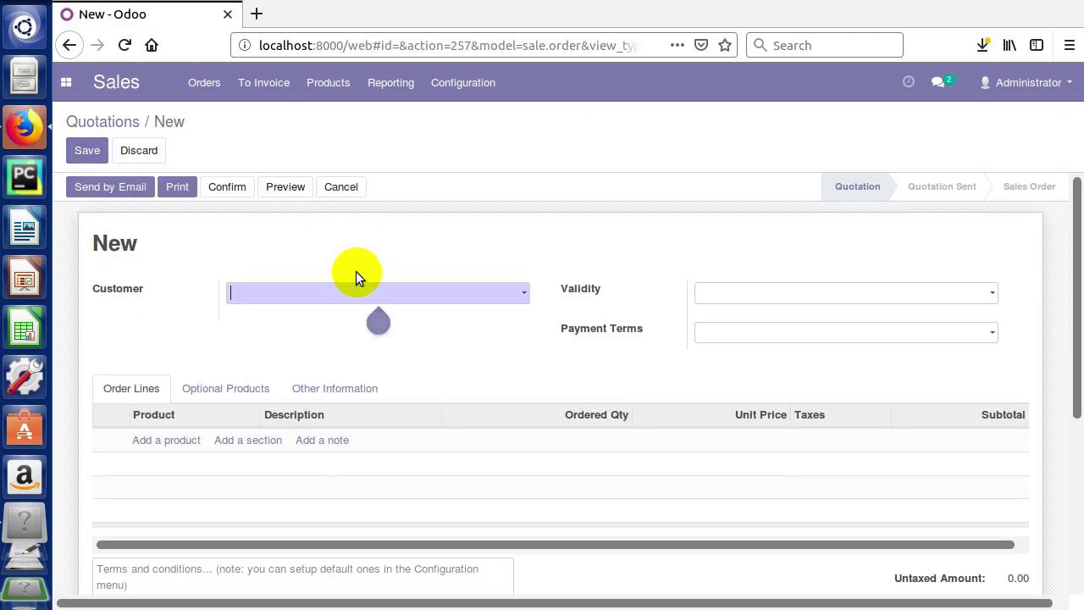
mouse_move(266, 296)
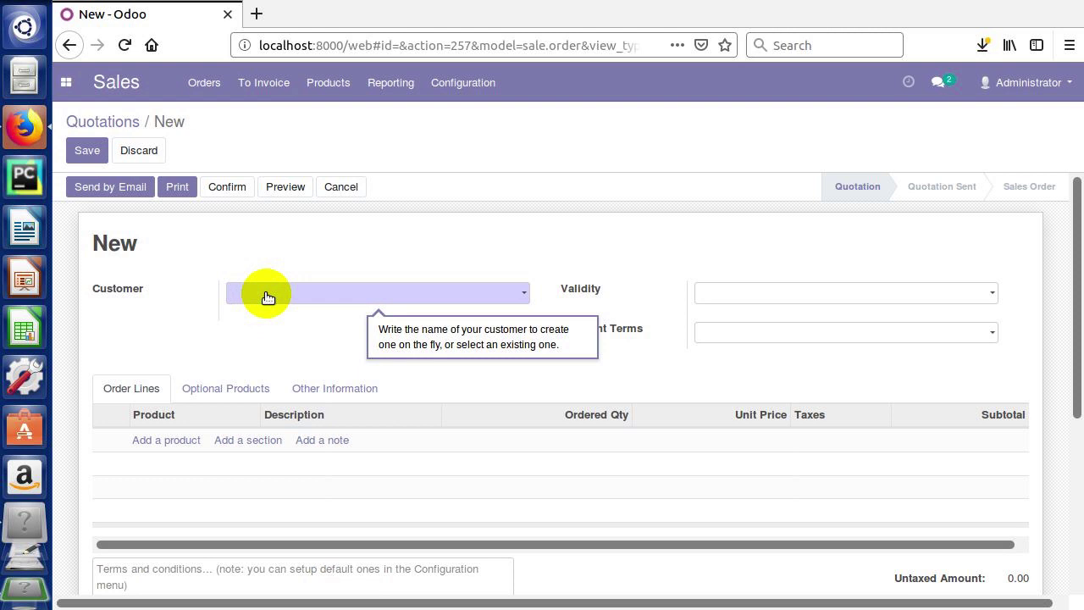
left_click(266, 297)
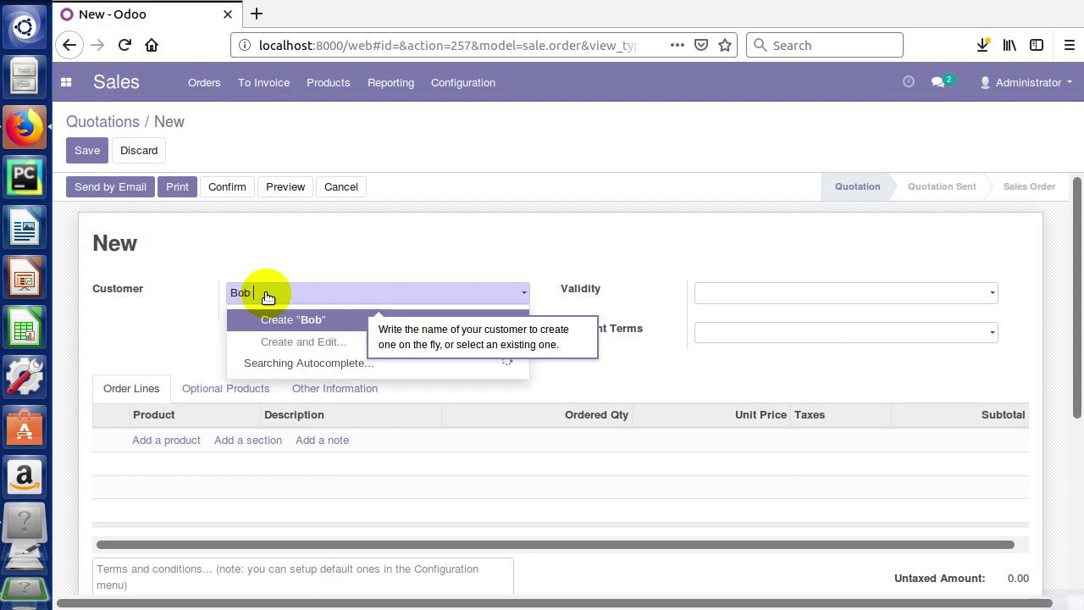
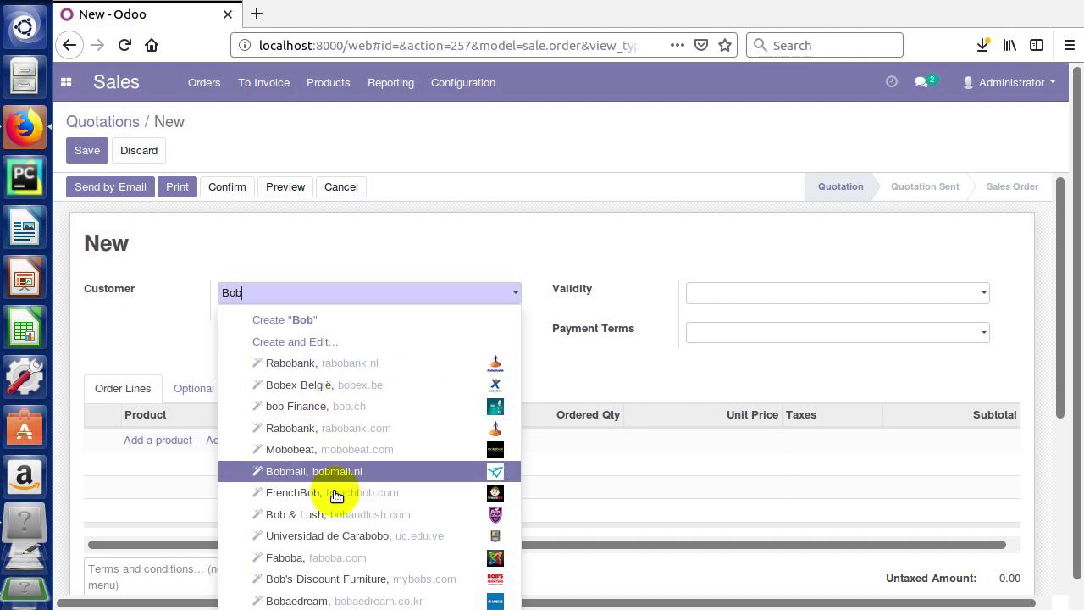
left_click(275, 292)
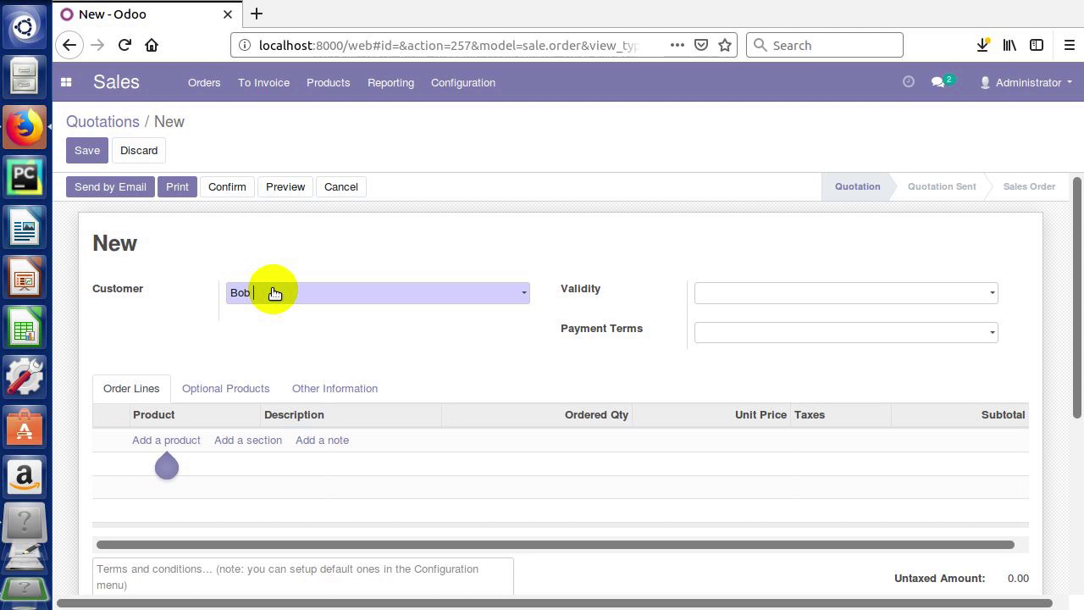
type("Sacamanto")
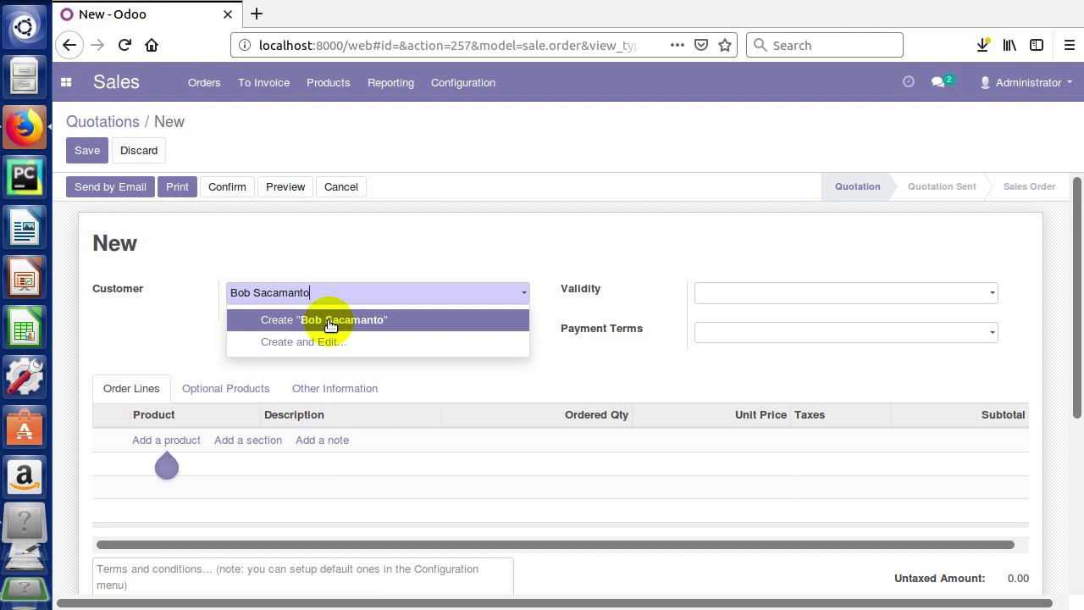
left_click(330, 325)
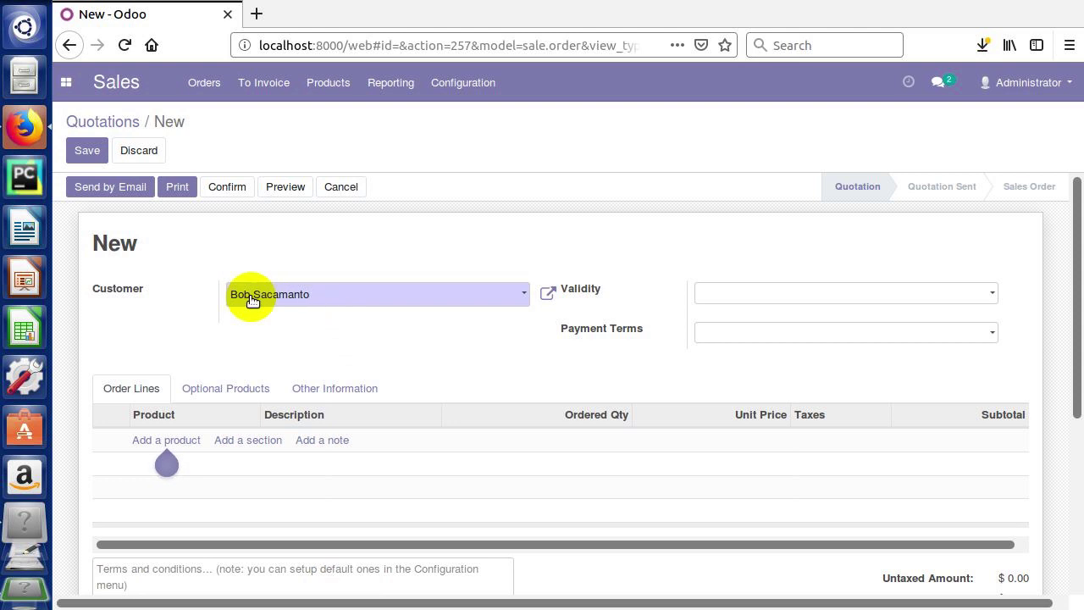
- Add an order line creating the new product 'Boat Safety Kit', which carries 15% tax
left_click(172, 444)
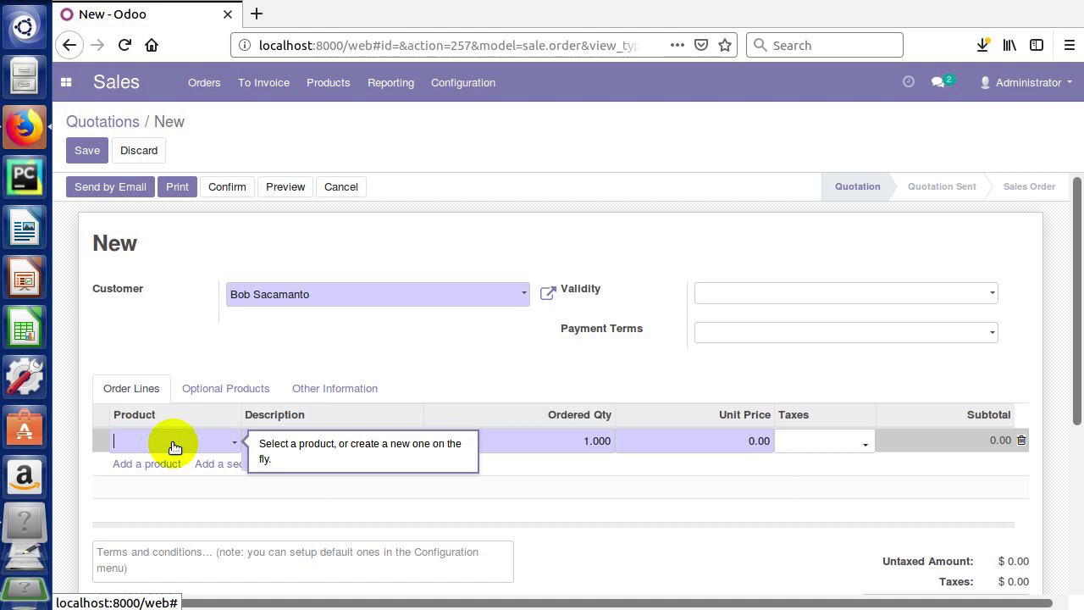
left_click(174, 446)
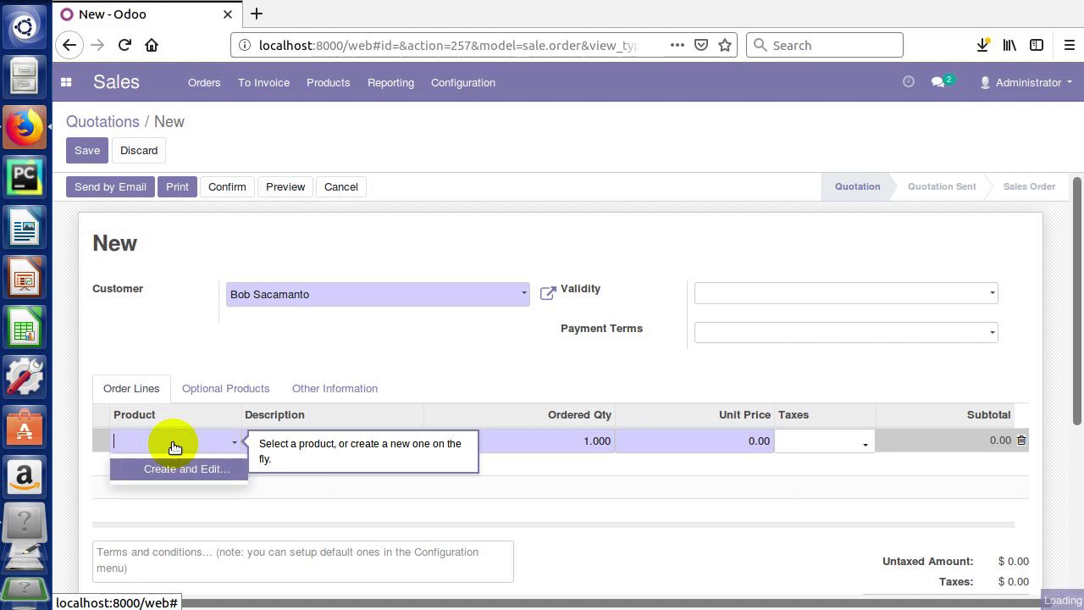
type("Boat Safety Kit")
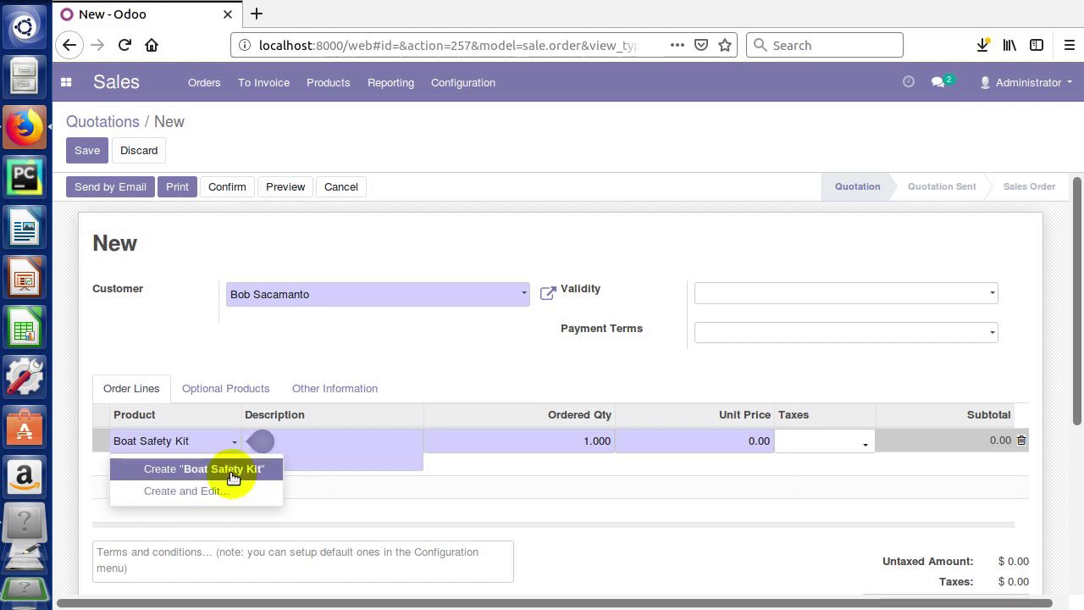
left_click(233, 471)
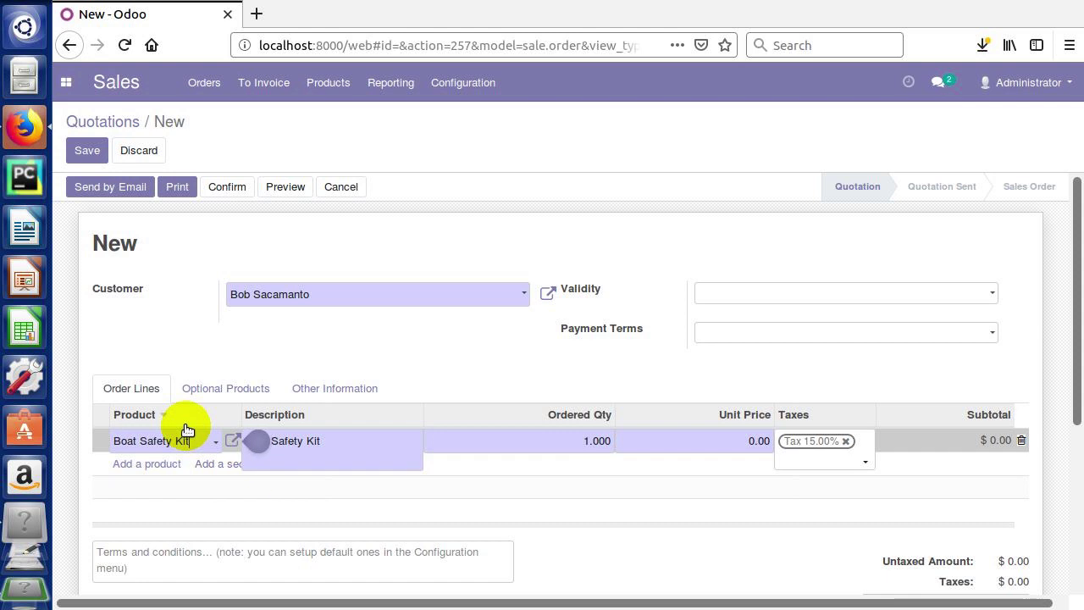
left_click_drag(259, 436, 316, 445)
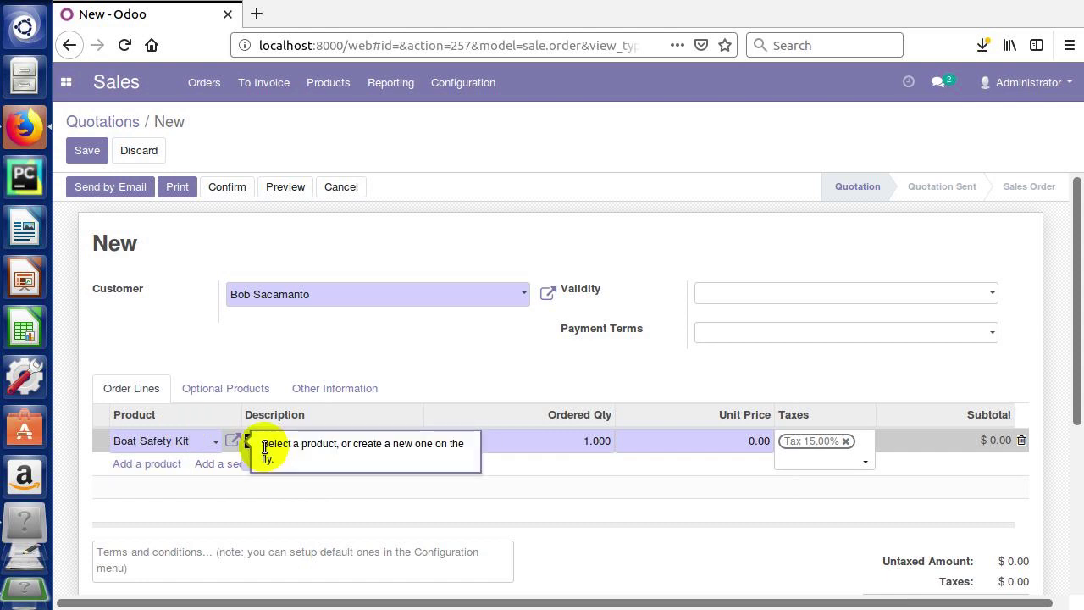
left_click(360, 451)
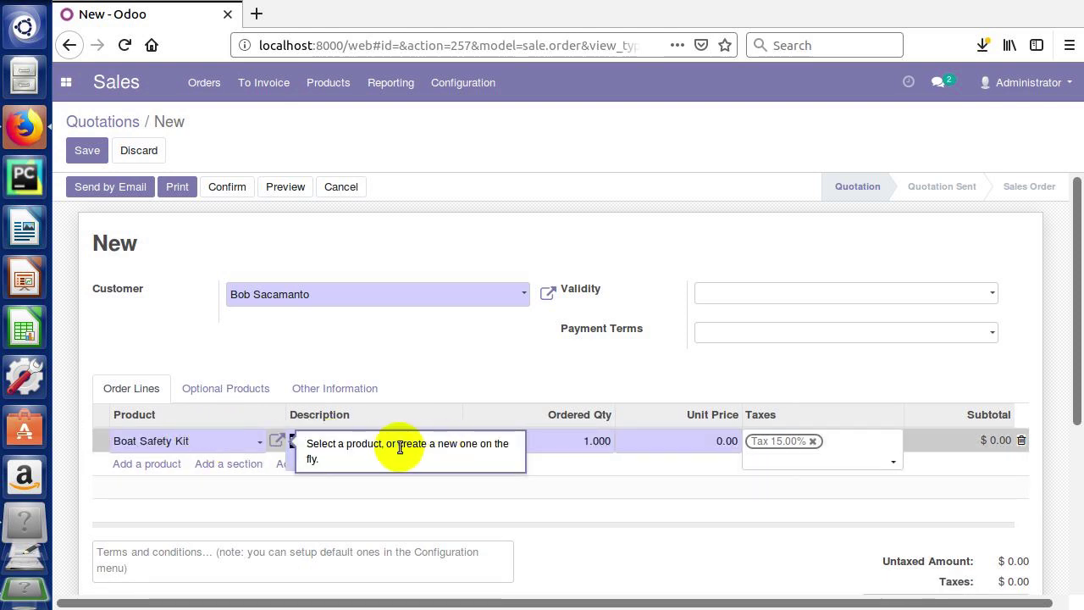
- Append ' - Life Jacket, First Aid Kit, Boat Safety Manual' to the Boat Safety Kit description
left_click(256, 456)
left_click(206, 445)
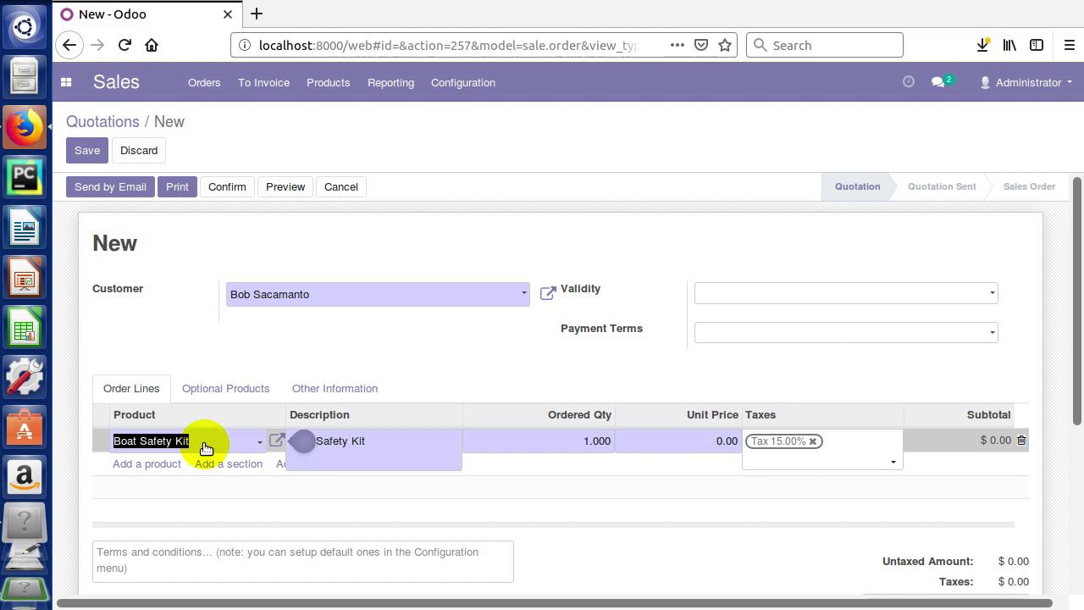
left_click(342, 442)
left_click(328, 444)
left_click(306, 448)
left_click(380, 446)
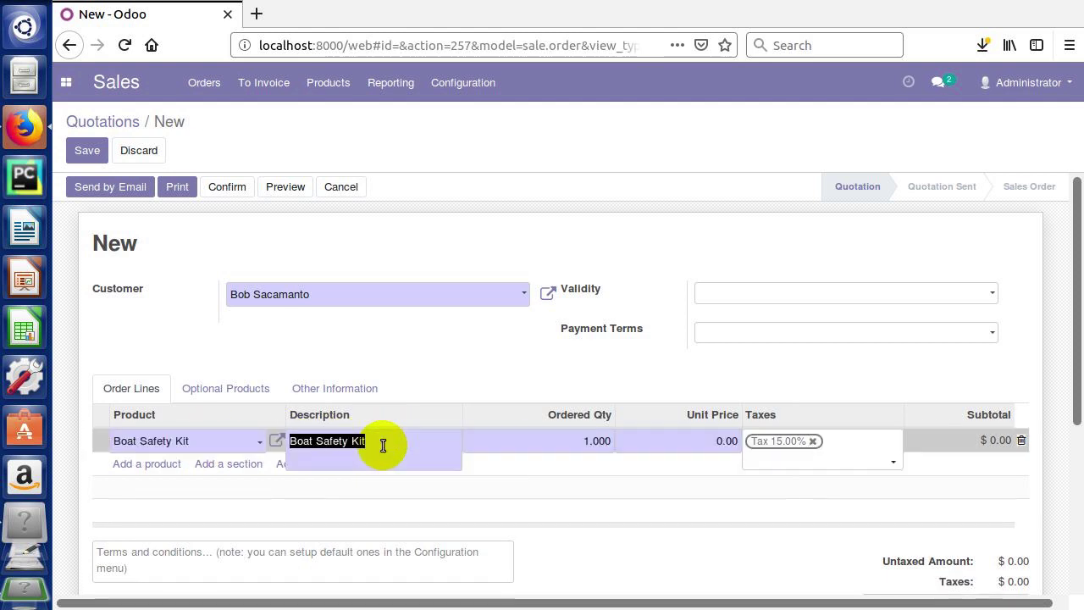
left_click(383, 446)
type("- Li")
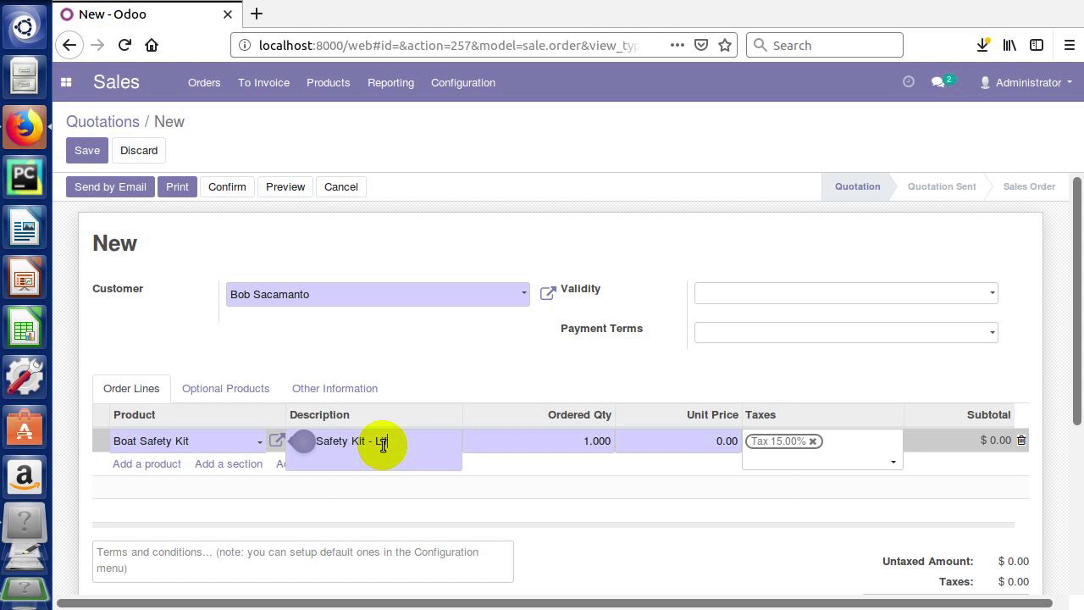
type("Jacket, First Aid Kit,")
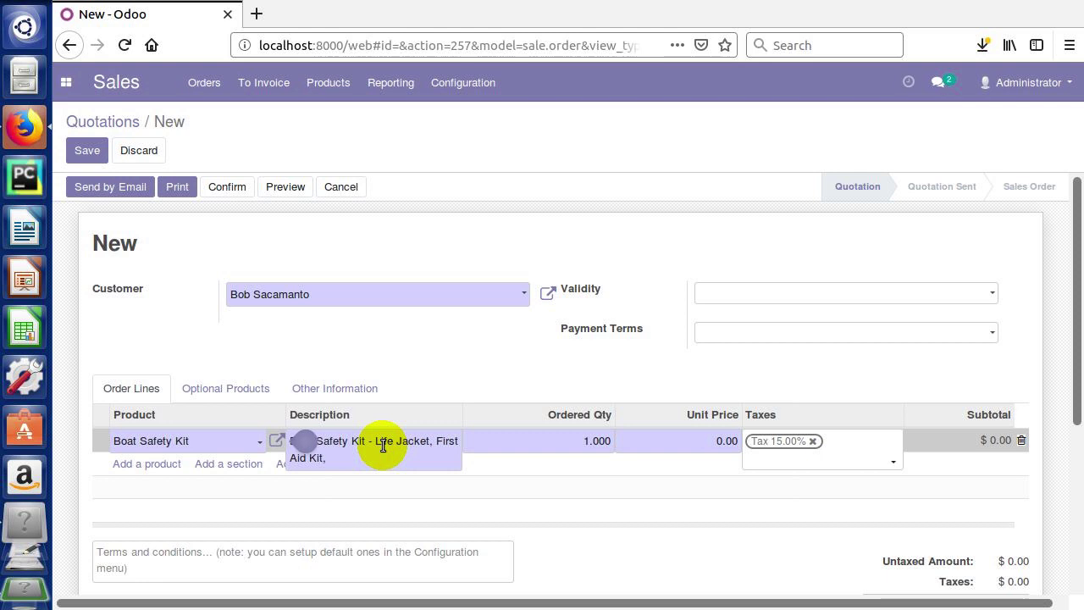
type(" Boat Safety Manual")
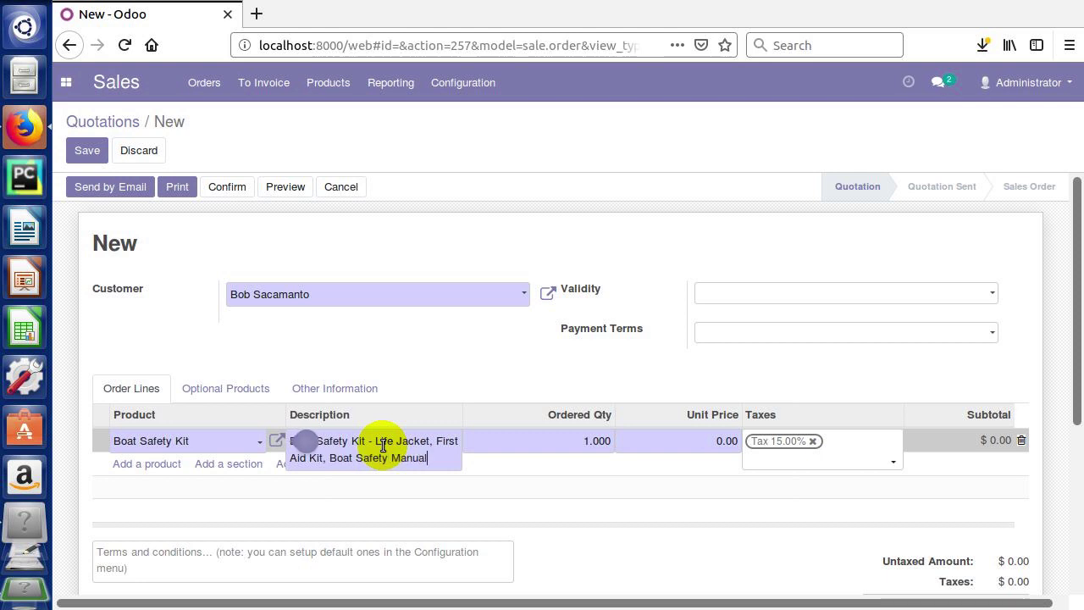
key("Tab")
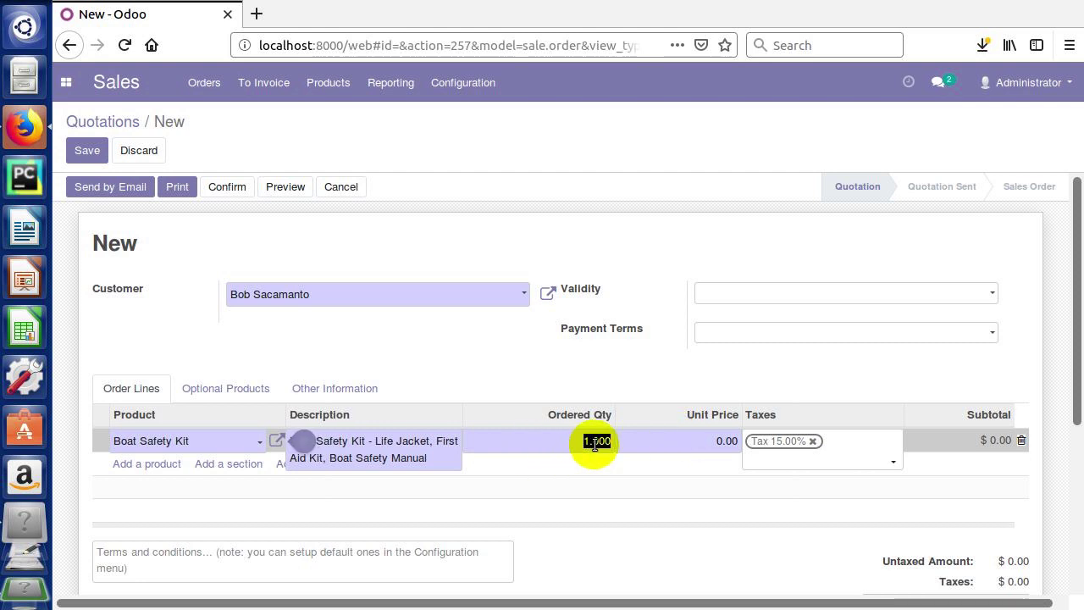
- Set the Boat Safety Kit unit price to 175.00 and remove its 15% tax
left_click(701, 444)
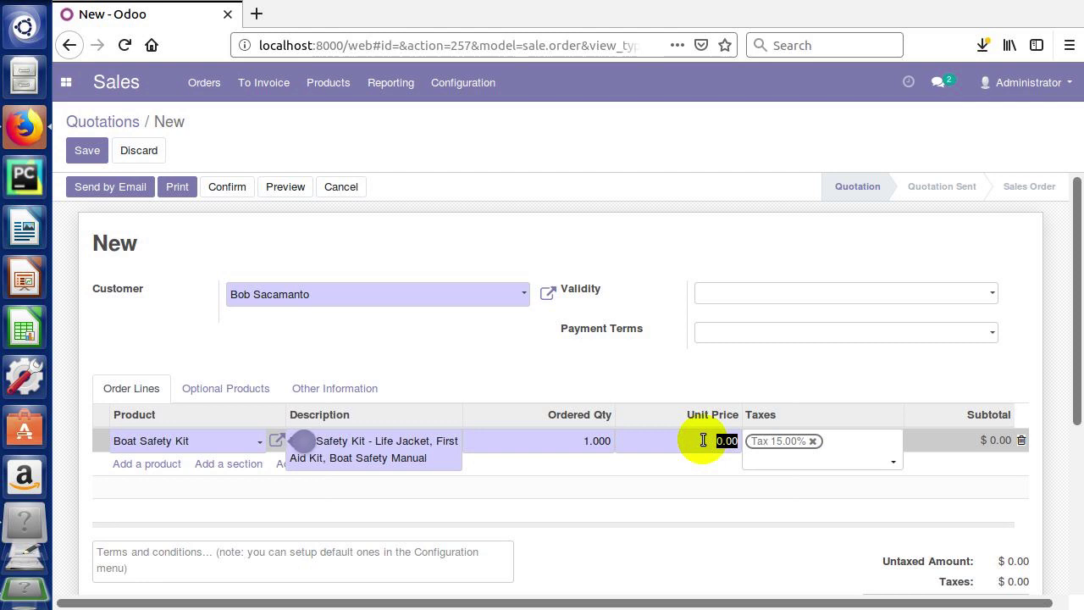
type("175")
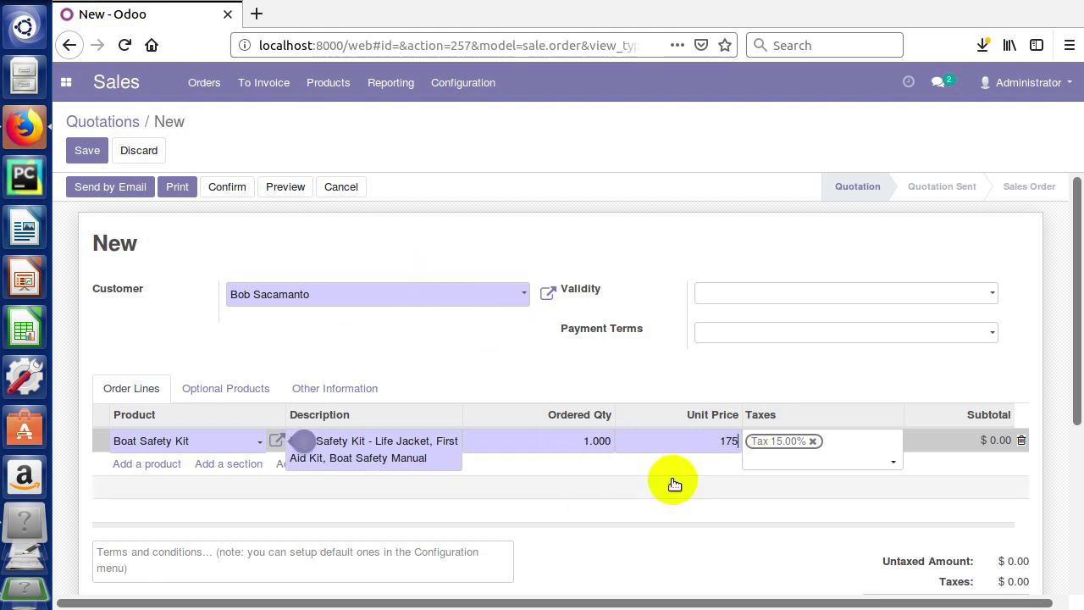
left_click(678, 441)
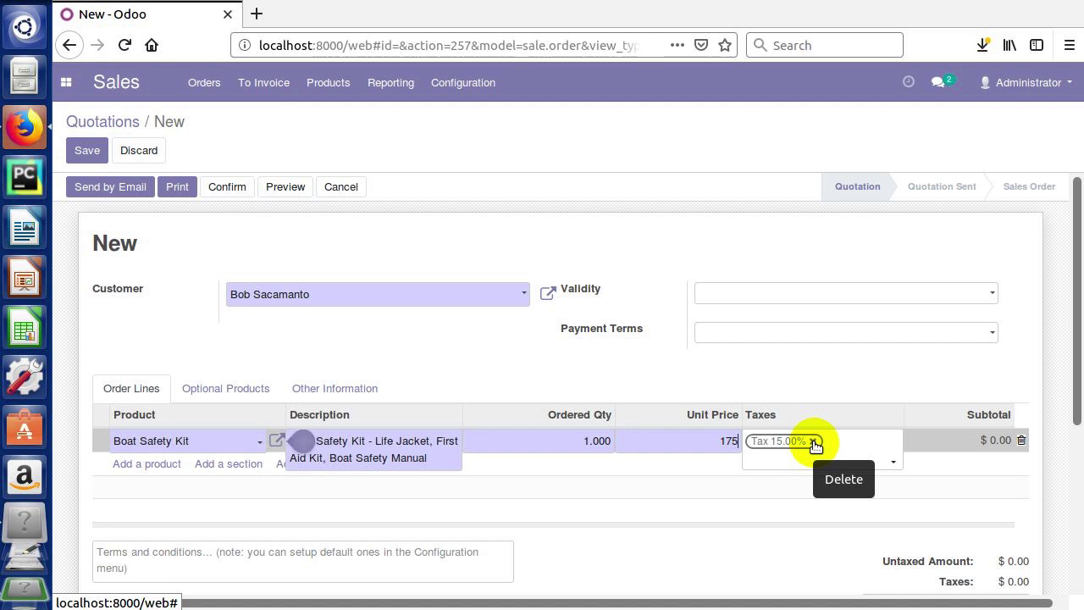
left_click(814, 441)
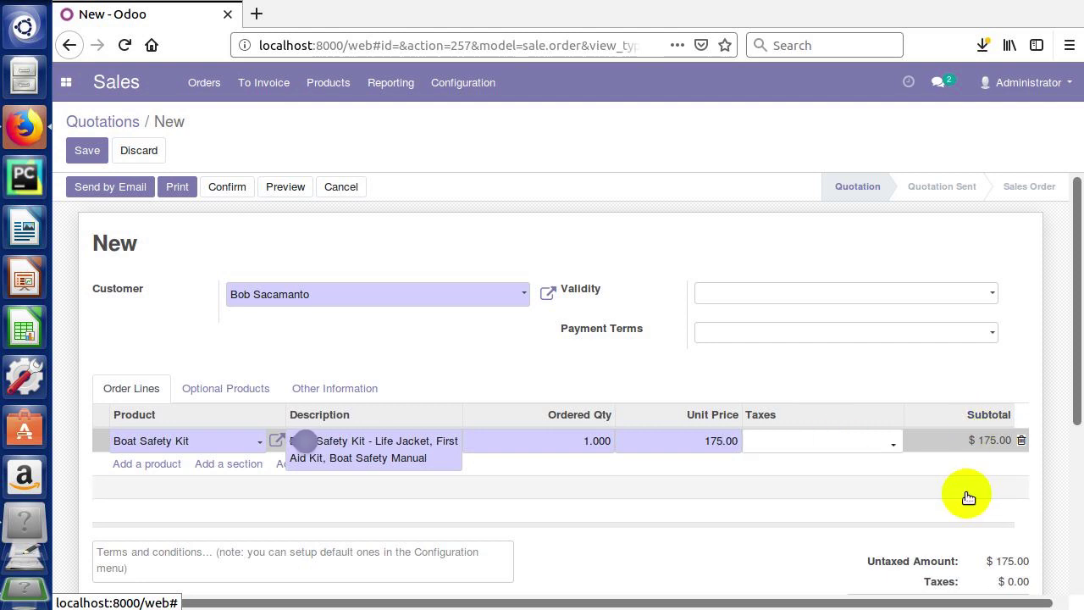
scroll(1077, 428, "down", 2)
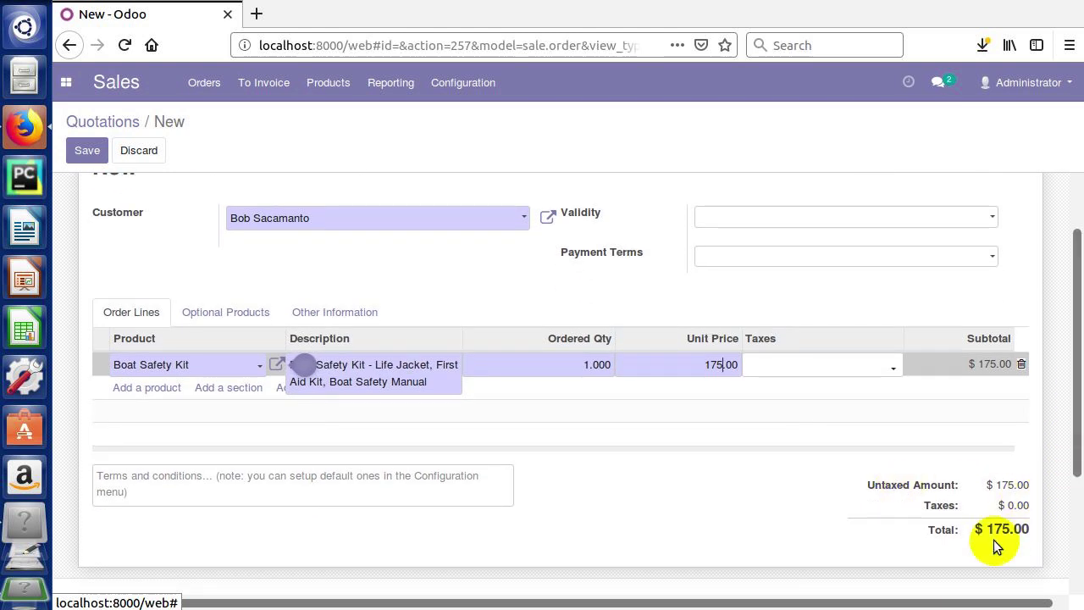
scroll(1078, 363, "up", 2)
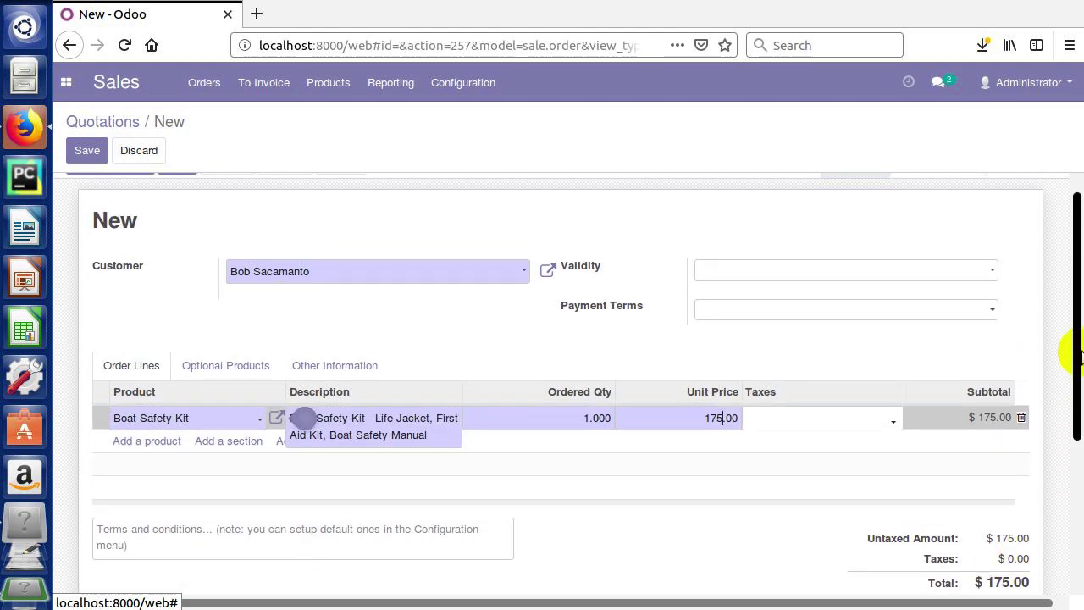
- Save the quotation and highlight its new SO001 order number in the breadcrumb
left_click(88, 151)
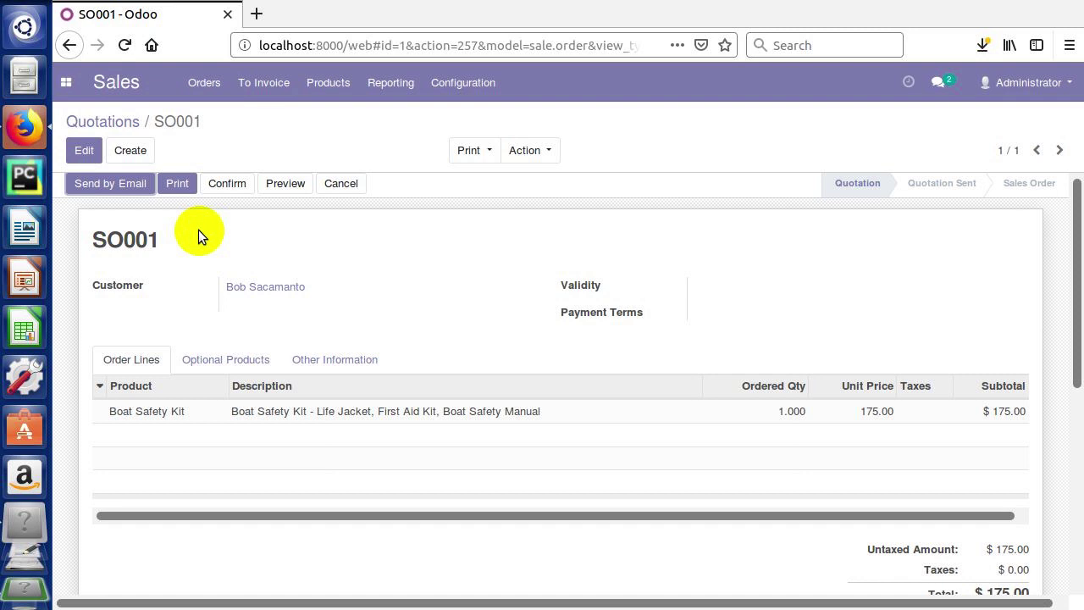
left_click_drag(154, 121, 201, 121)
double_click(175, 121)
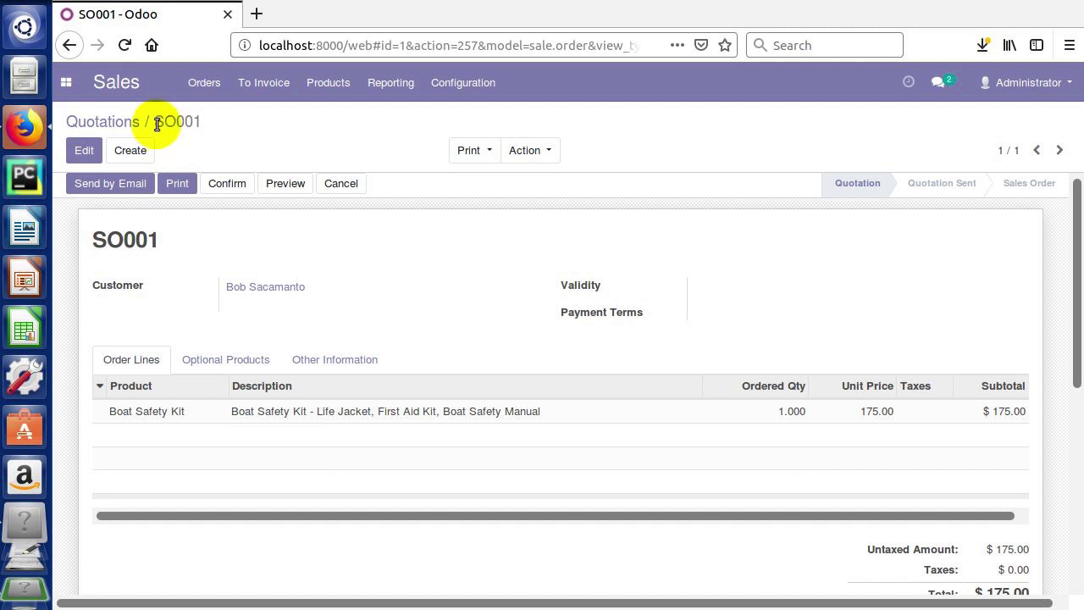
left_click_drag(150, 121, 203, 122)
left_click(203, 122)
left_click_drag(181, 121, 209, 123)
left_click(247, 124)
left_click_drag(202, 122, 176, 122)
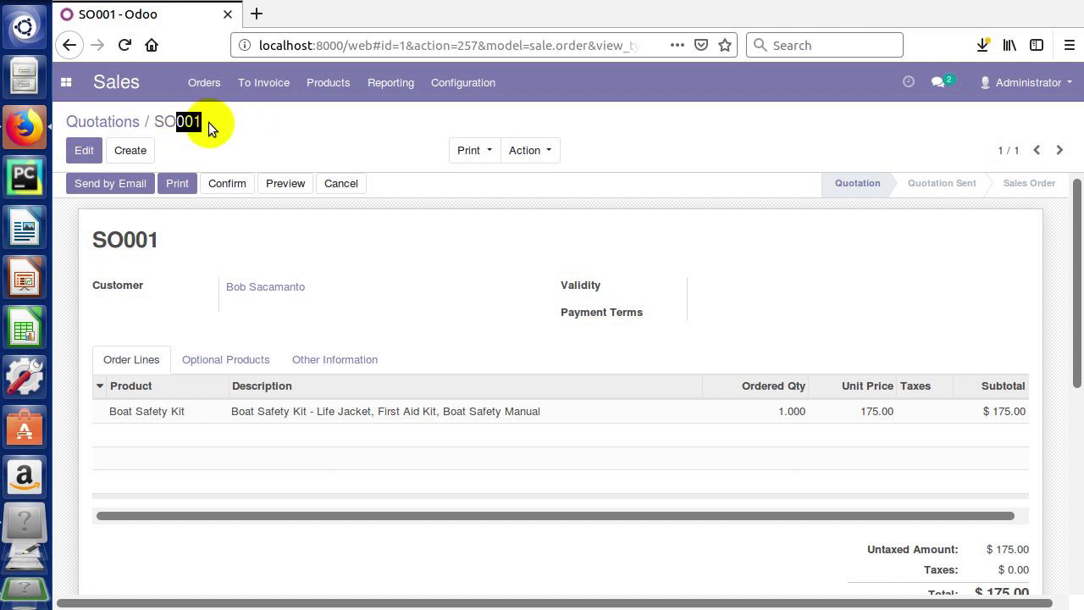
left_click(226, 152)
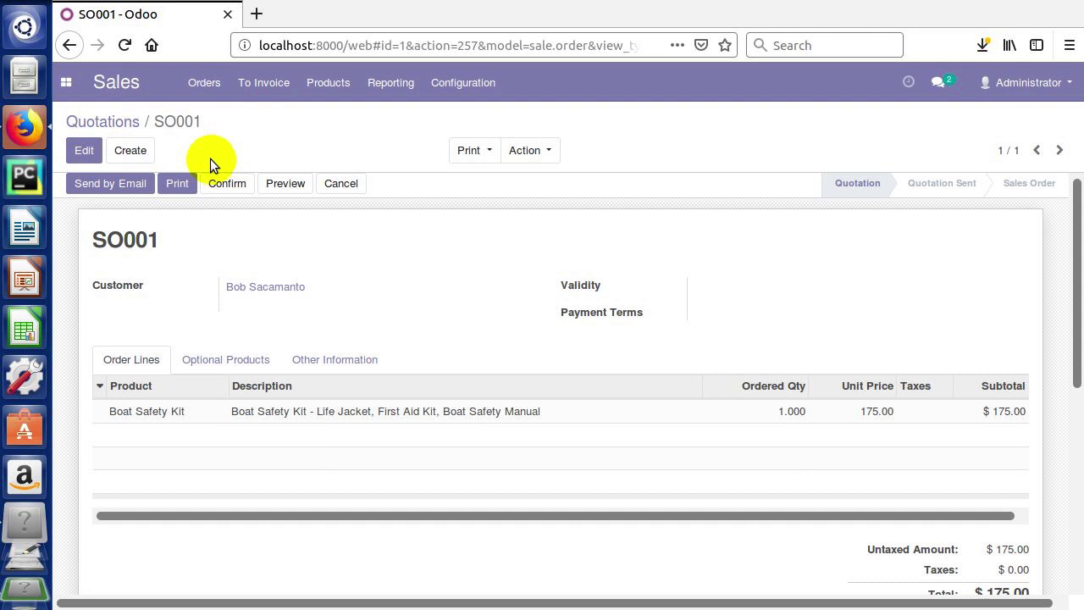
- Print the quotation and open Quotation - SO001.pdf in Document Viewer
left_click(179, 183)
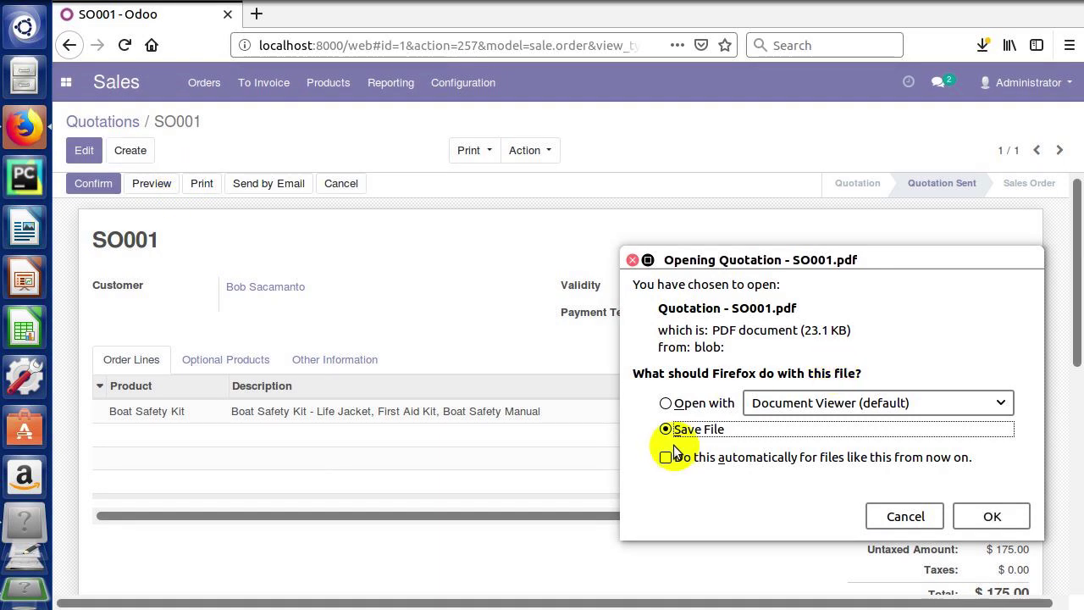
left_click(703, 403)
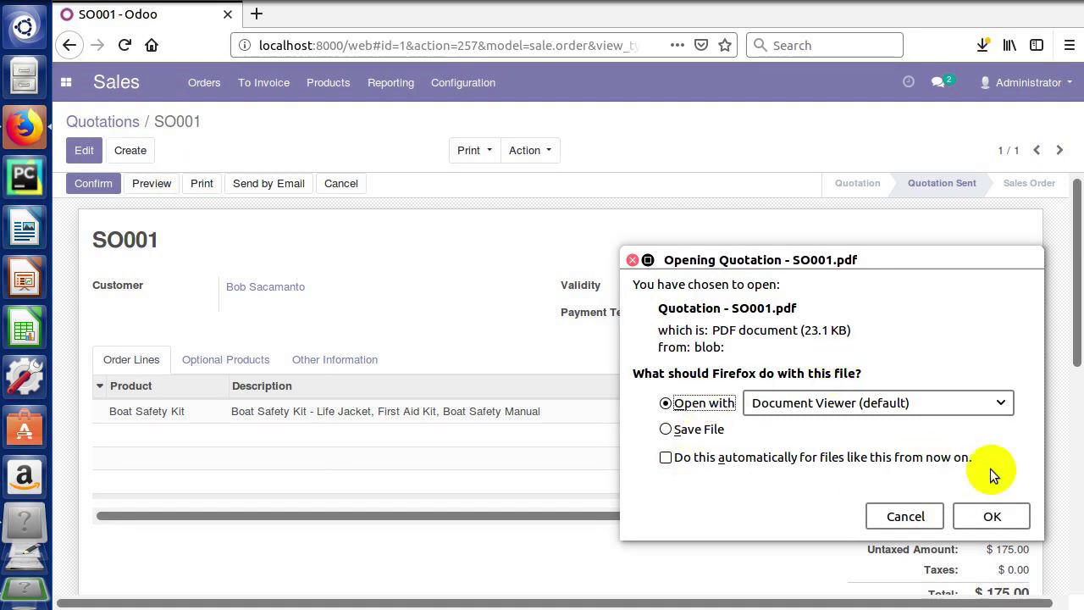
left_click(993, 510)
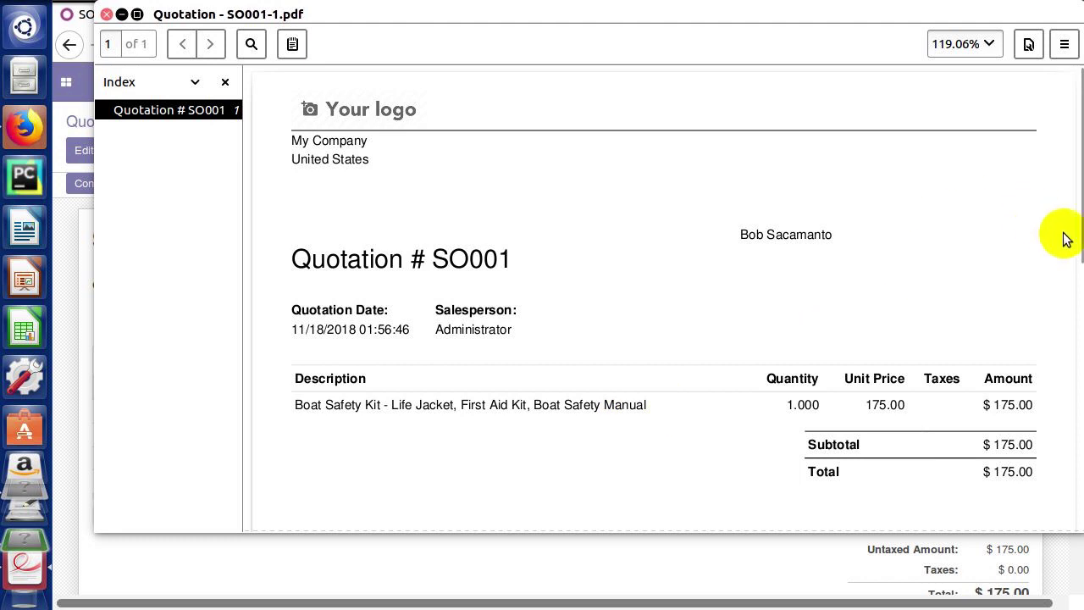
- Scroll through the SO001 quotation PDF, then close Document Viewer
left_click_drag(1073, 242, 1077, 166)
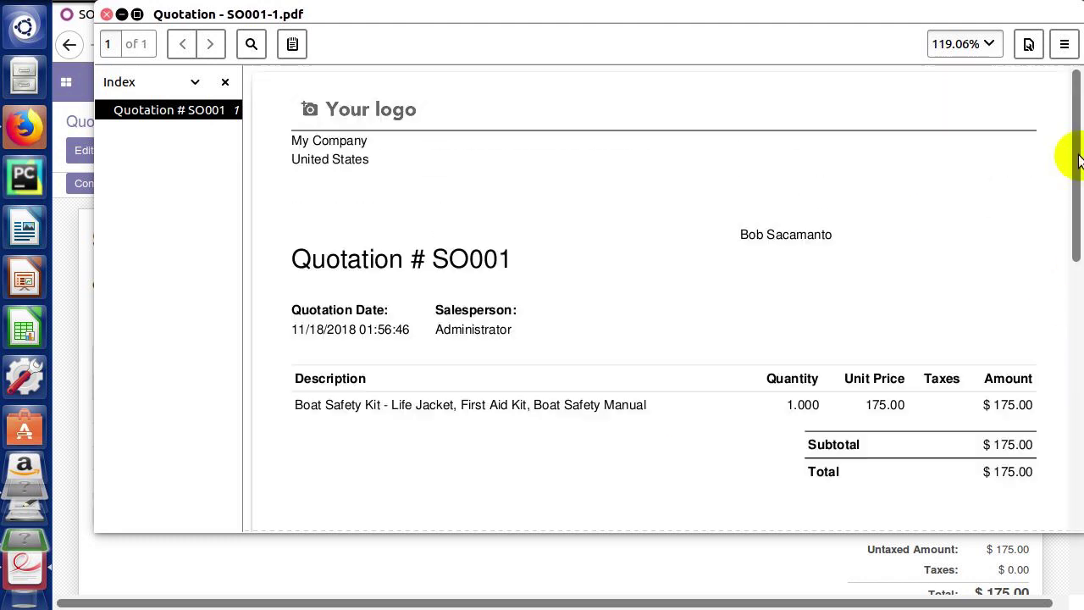
left_click(82, 17)
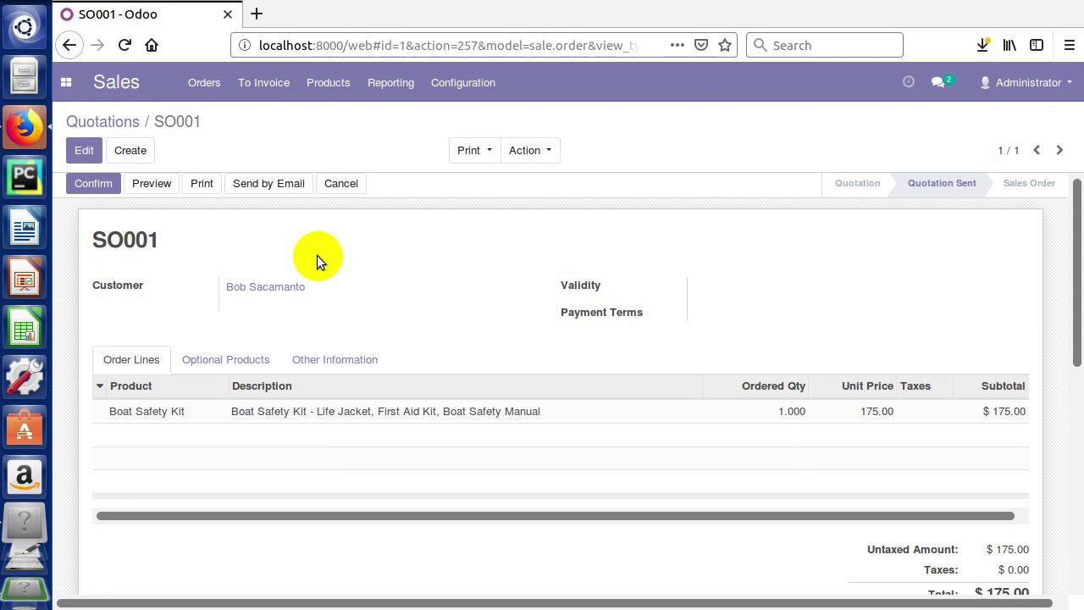
- Confirm quotation SO001 into a sales order
left_click(83, 184)
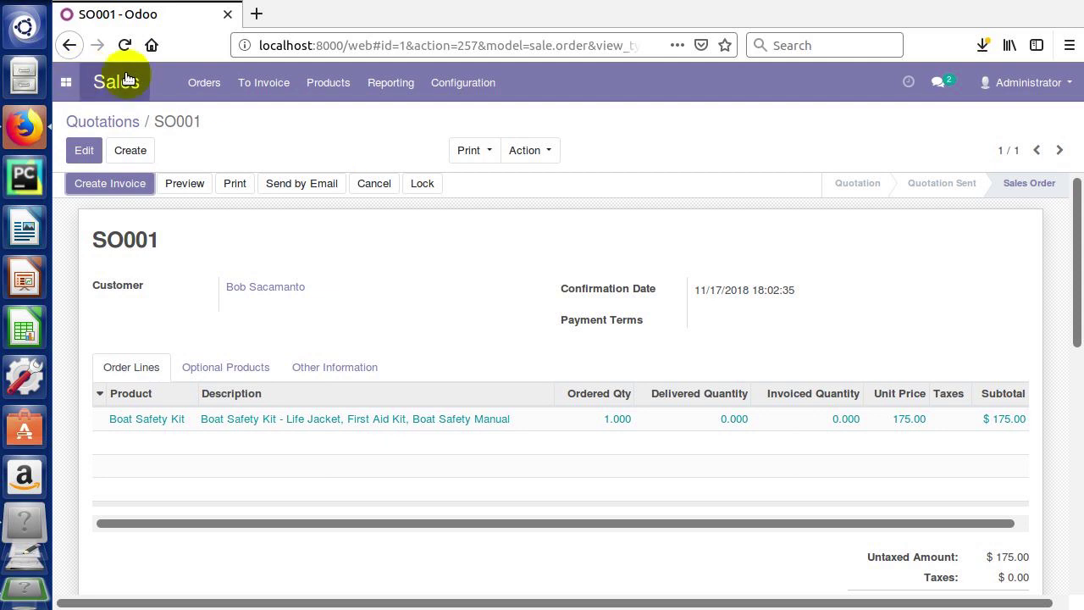
- Go back through the Quotations list to the Sales Orders list and reopen SO001 ($175.00, To Invoice)
left_click(119, 126)
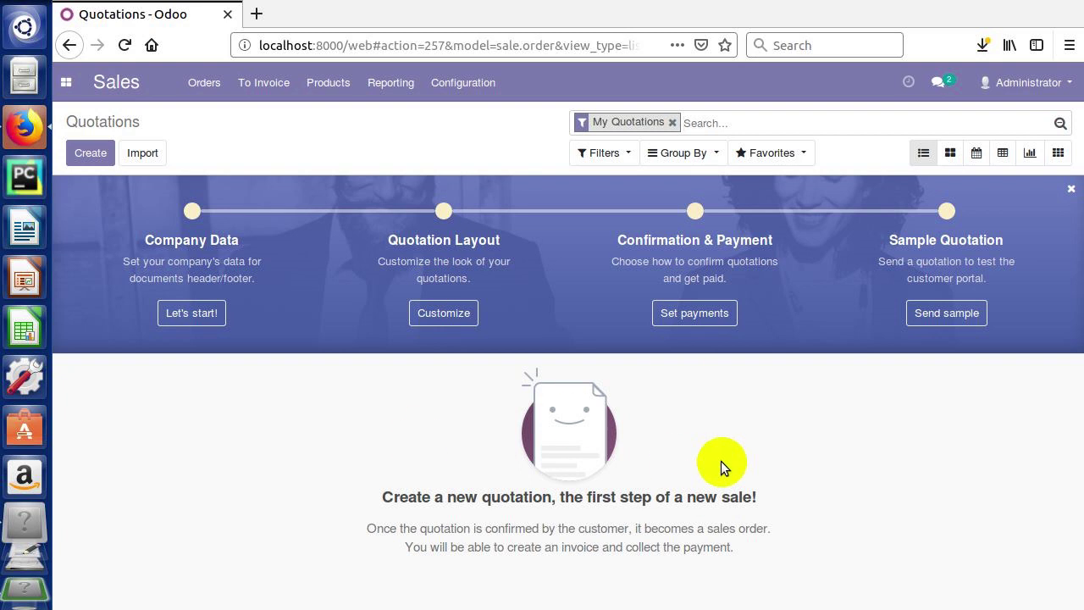
left_click(203, 81)
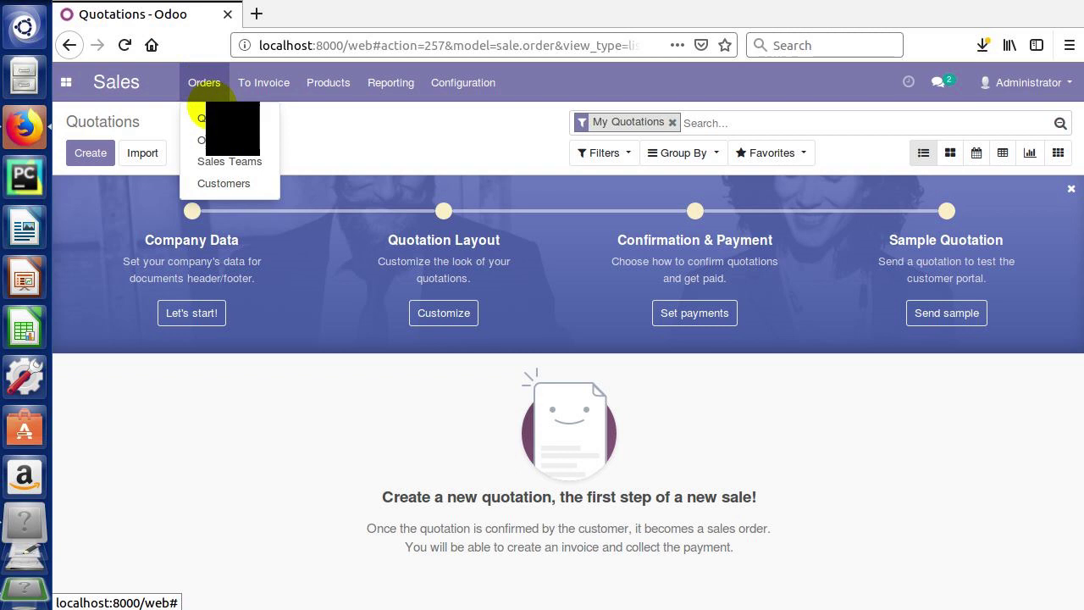
left_click(212, 140)
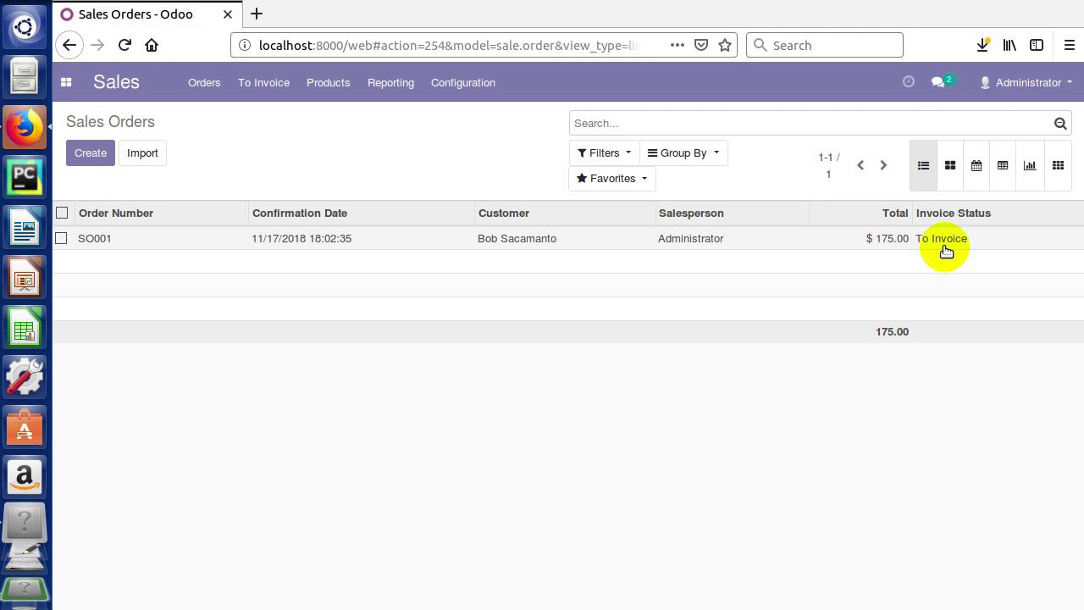
left_click(693, 241)
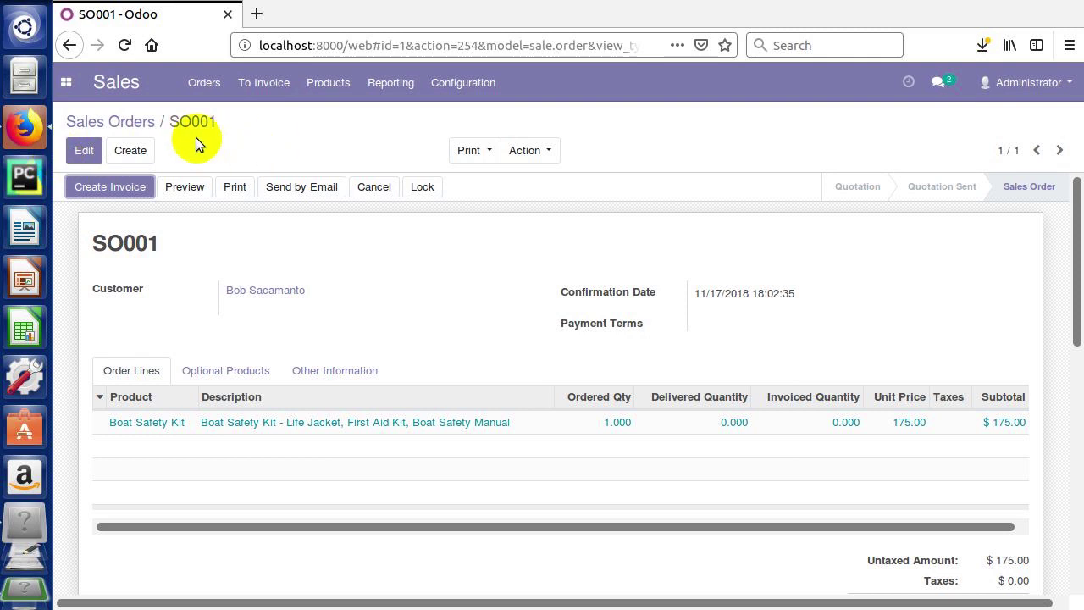
- Change SO001's Boat Safety Kit ordered quantity to 2 and save the order
left_click(85, 151)
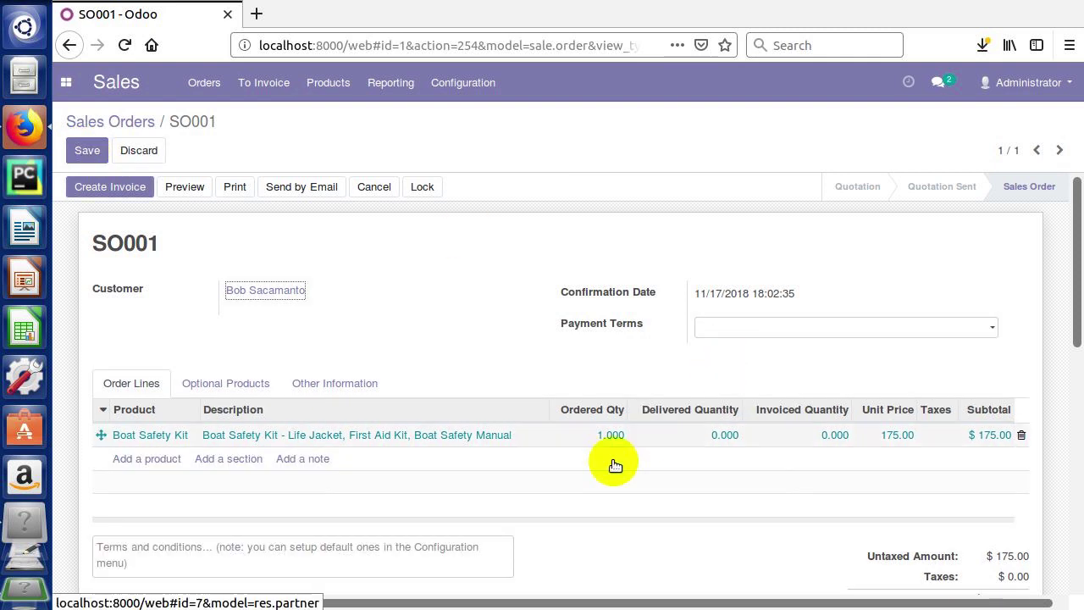
left_click(601, 438)
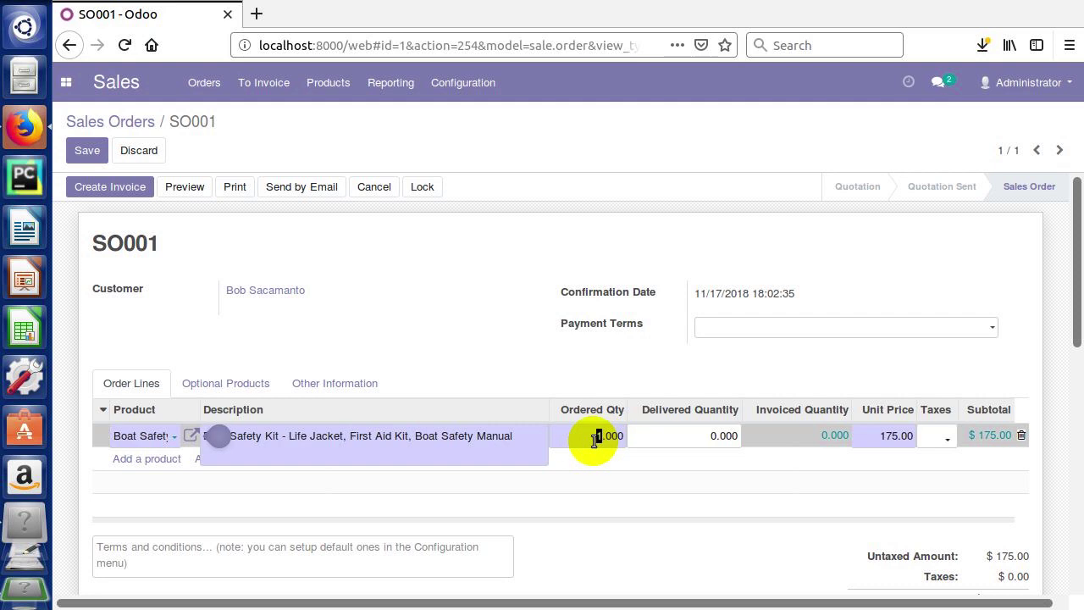
type("2")
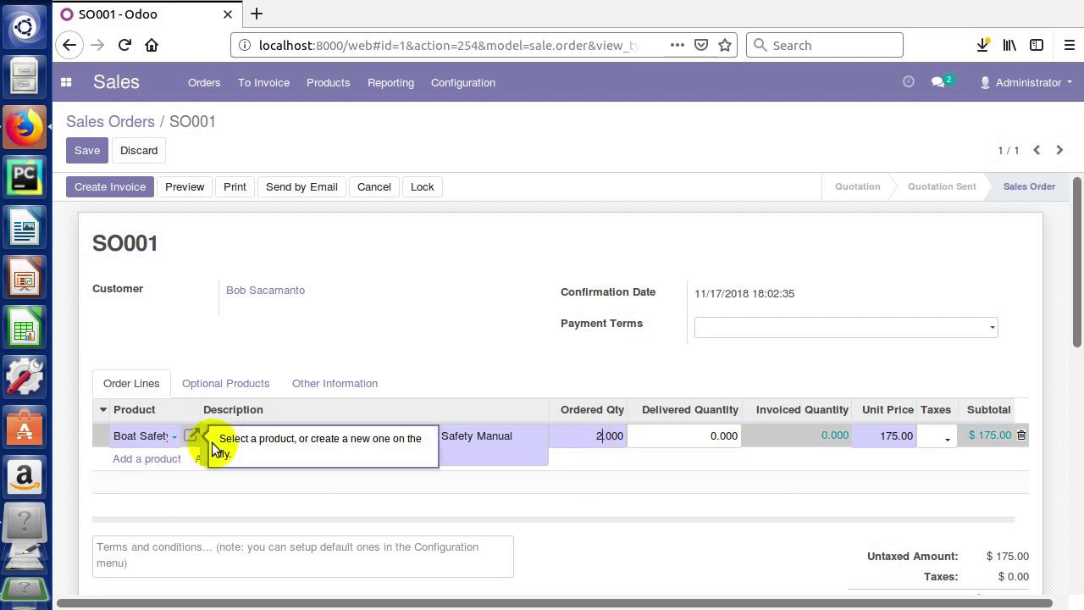
left_click(174, 441)
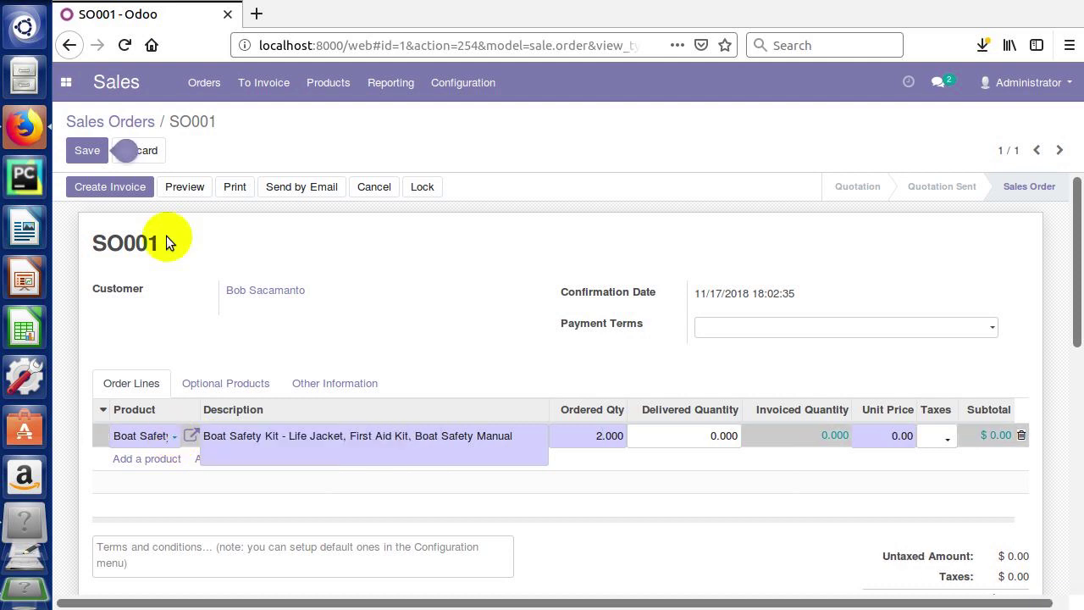
left_click(90, 158)
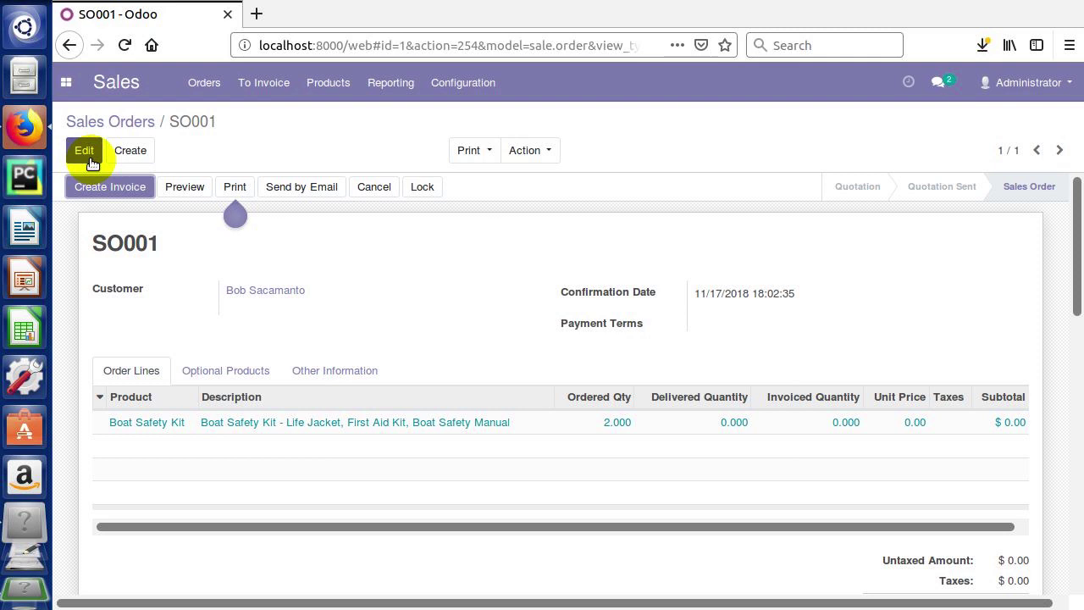
- Print SO001 and save Order - SO001.pdf to disk
left_click(242, 185)
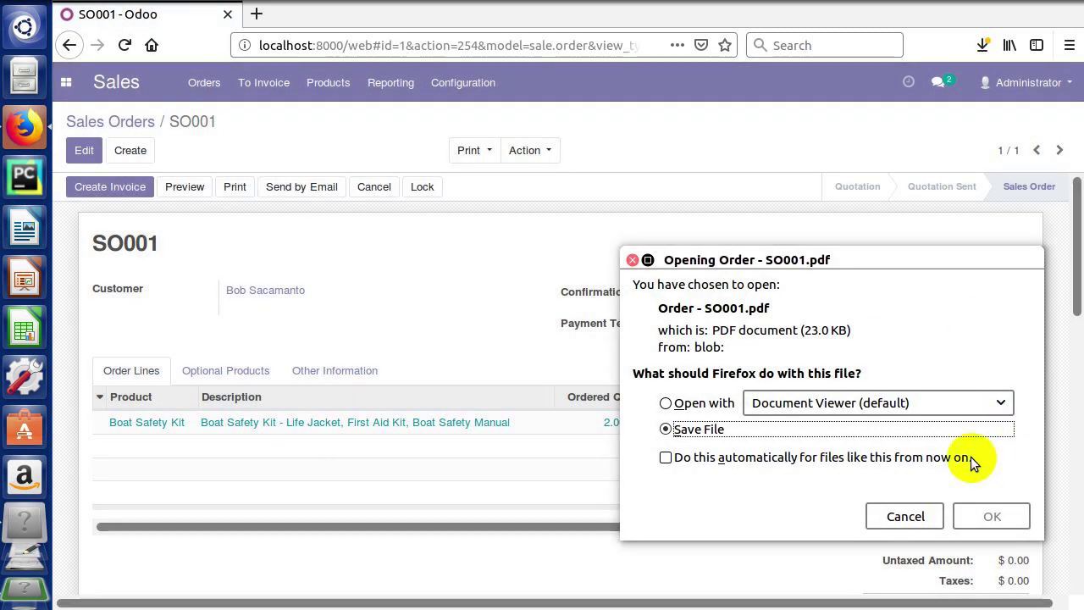
left_click(986, 516)
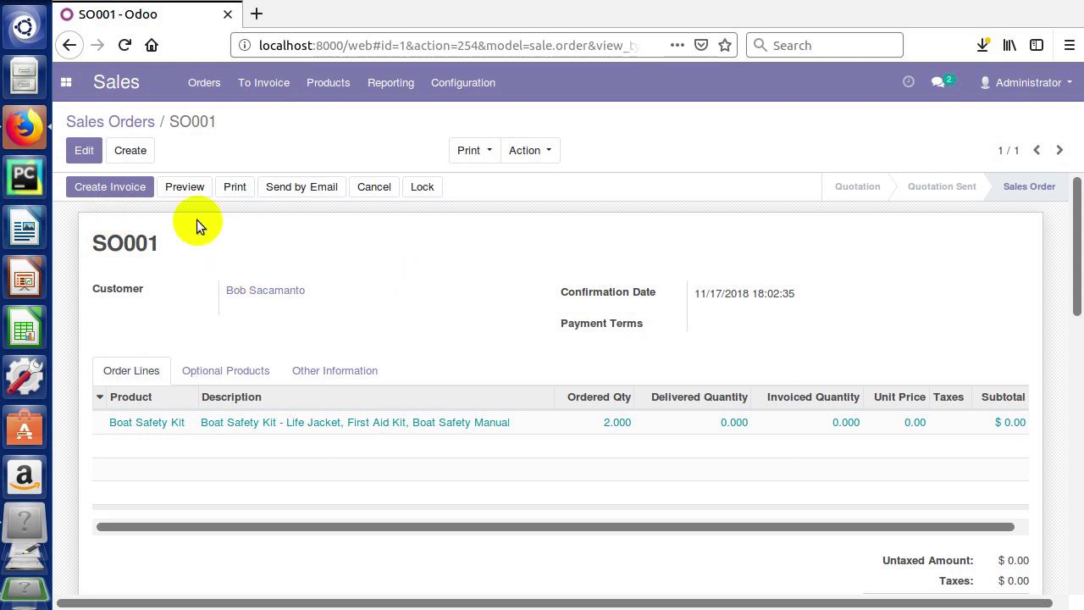
- Lock and unlock SO001, opening and closing the Boat Safety Kit line details while editing
left_click(419, 189)
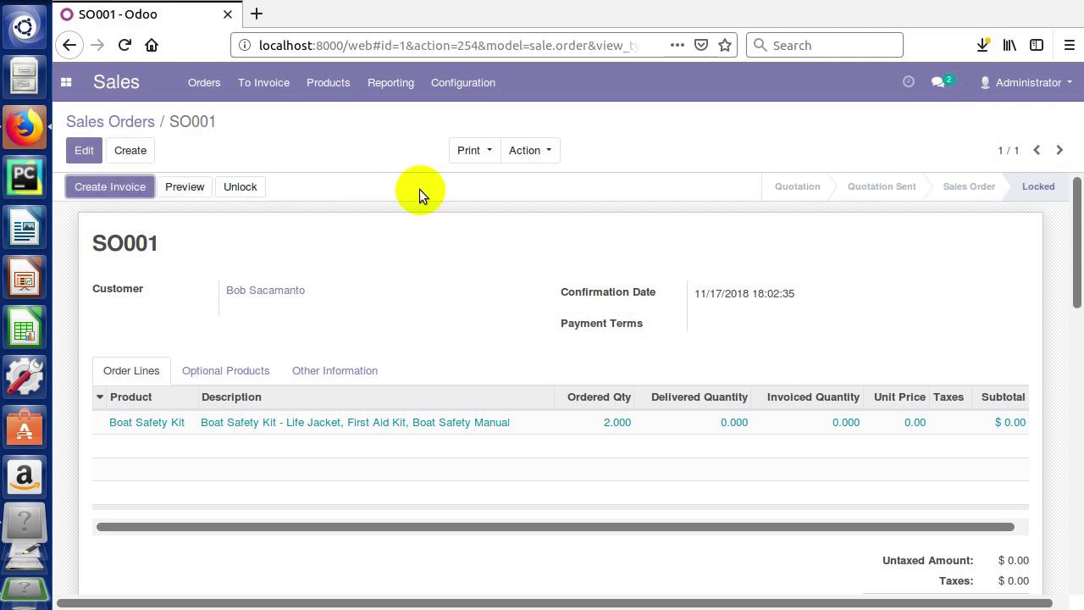
left_click(78, 150)
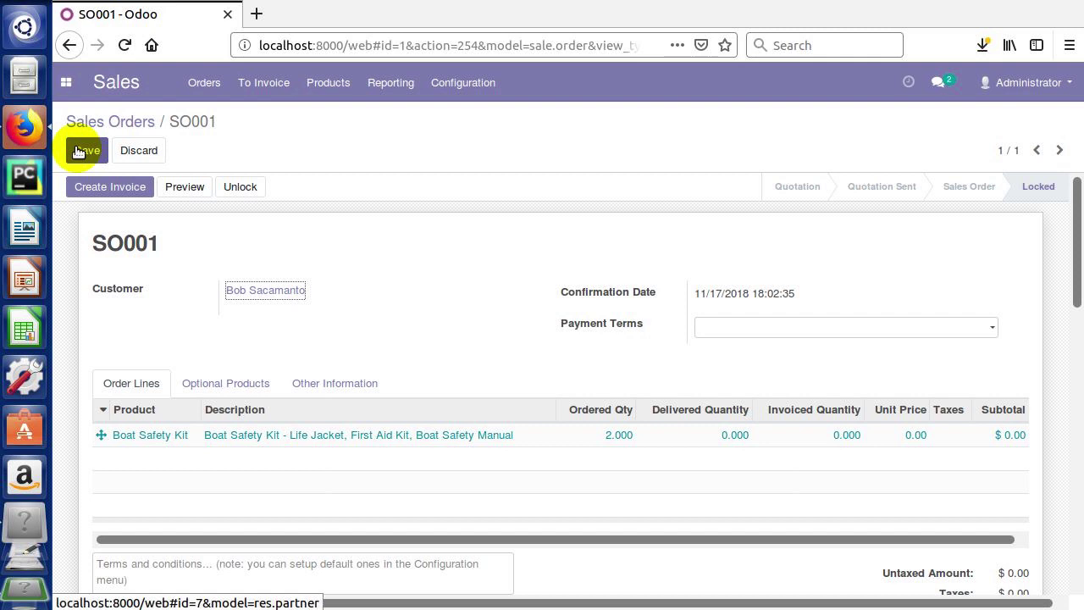
left_click(684, 437)
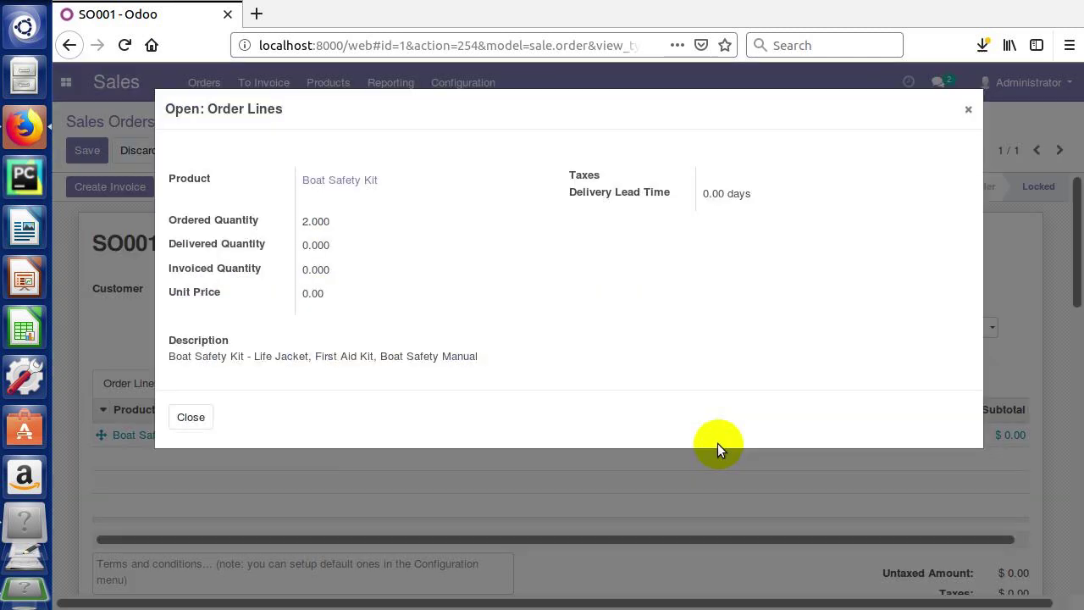
left_click(969, 108)
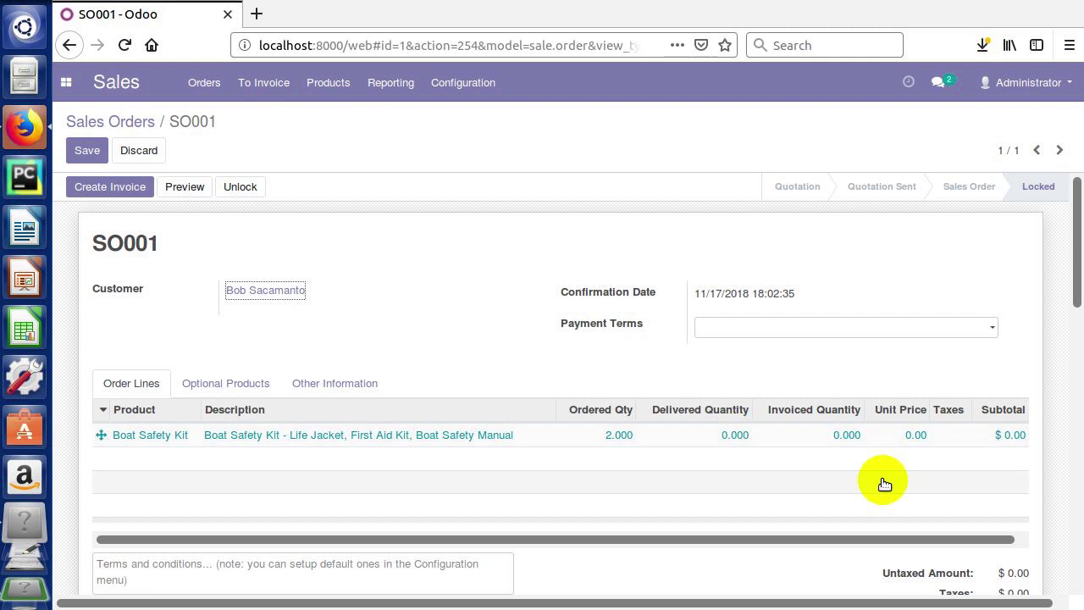
left_click(84, 150)
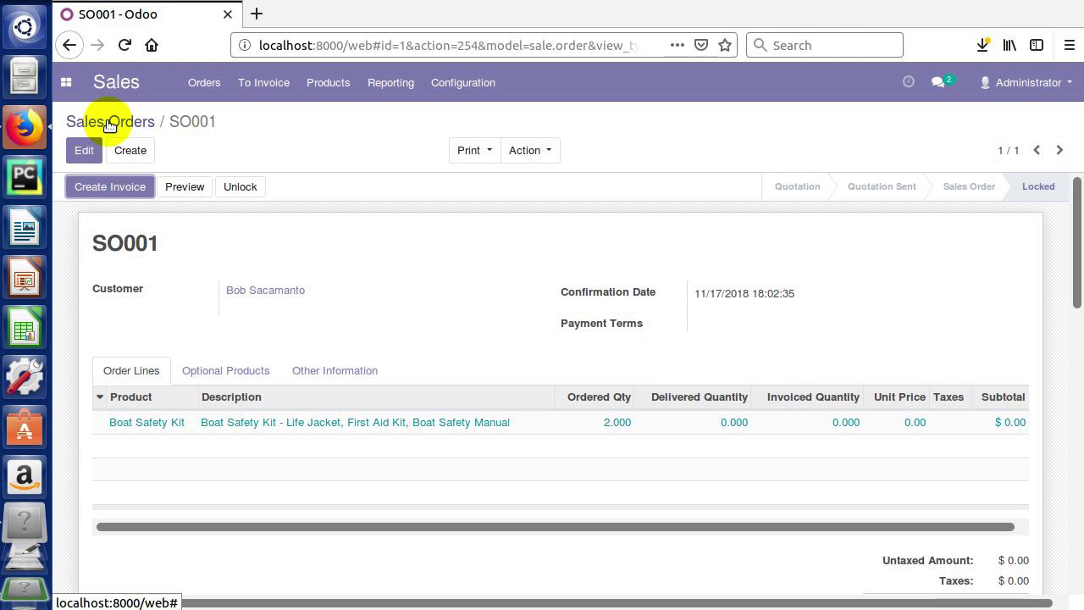
left_click(82, 149)
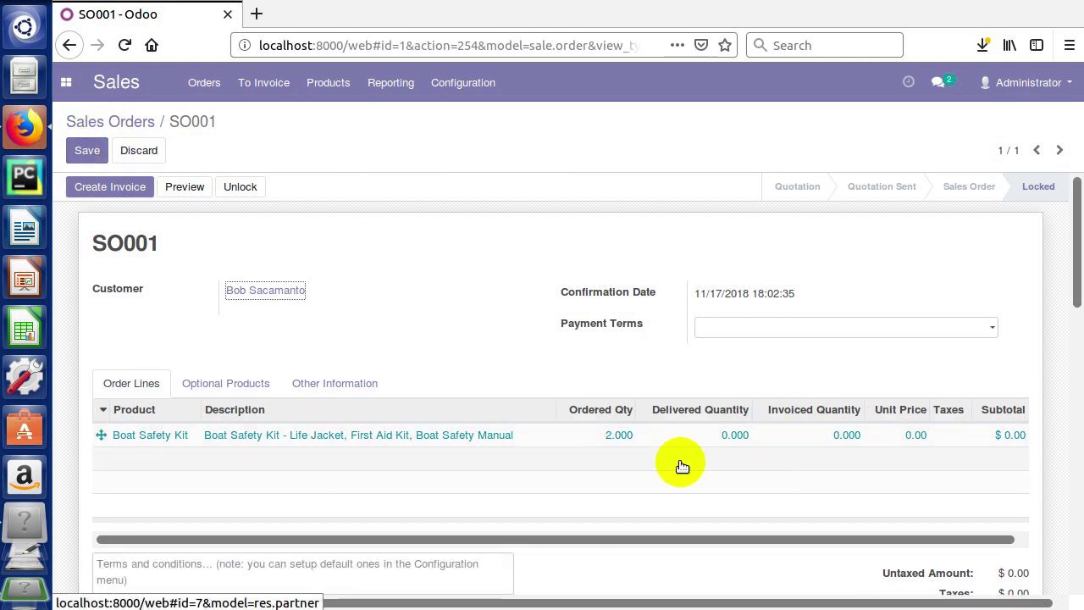
left_click(890, 435)
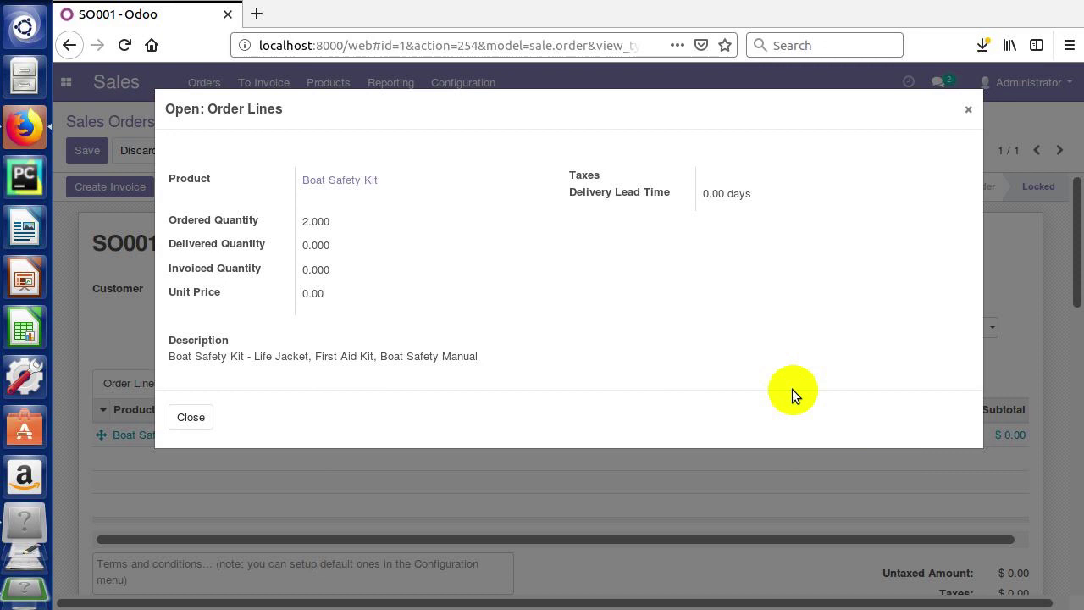
left_click(966, 111)
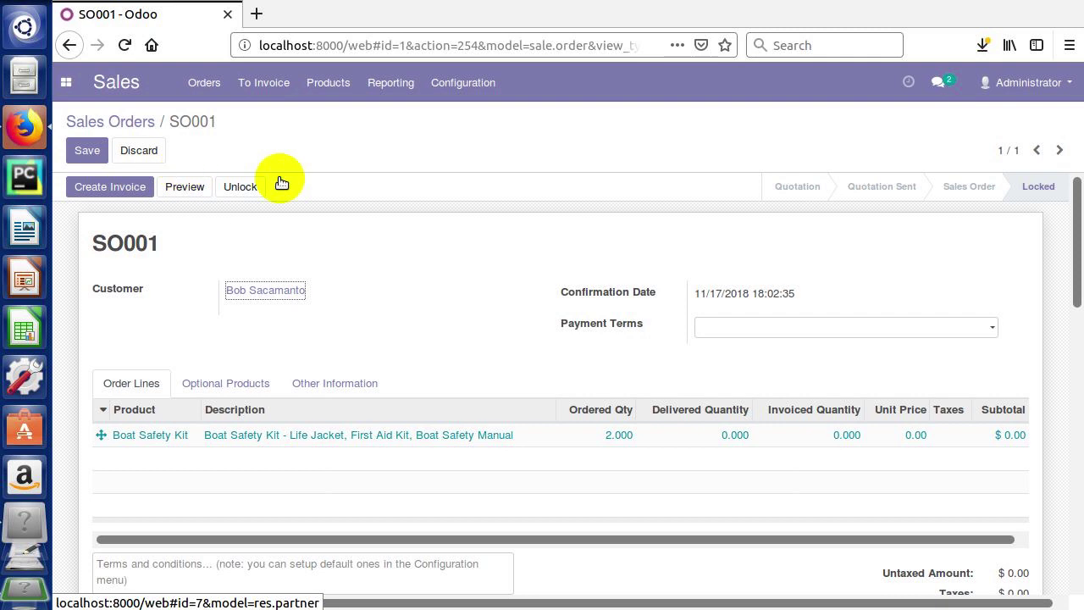
- Unlock SO001, enter a Boat Safety Kit unit price of 175, save, and lock the order
left_click(248, 192)
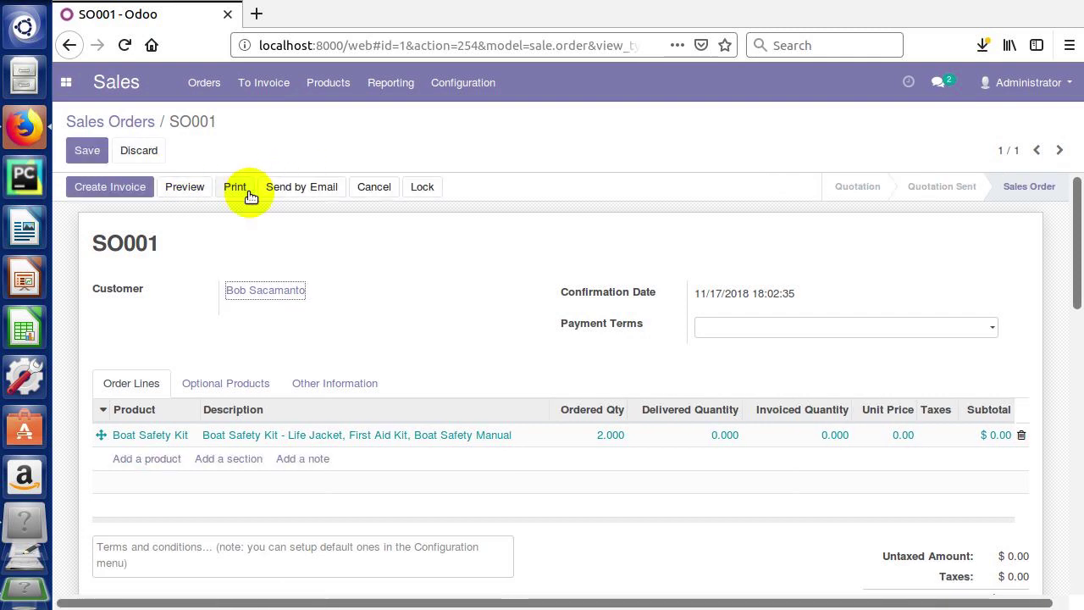
left_click(901, 435)
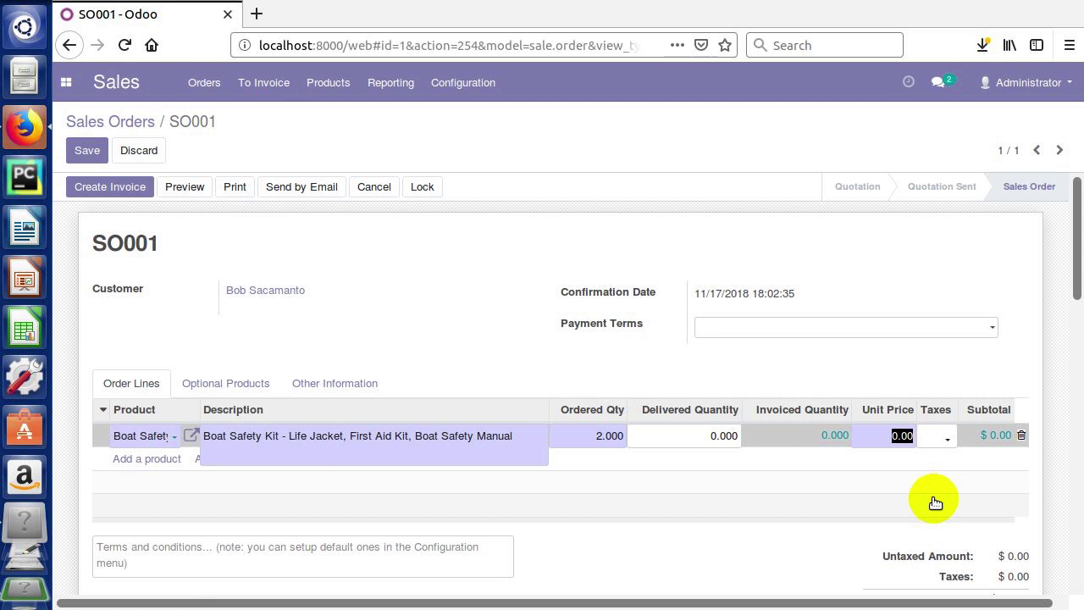
type("175")
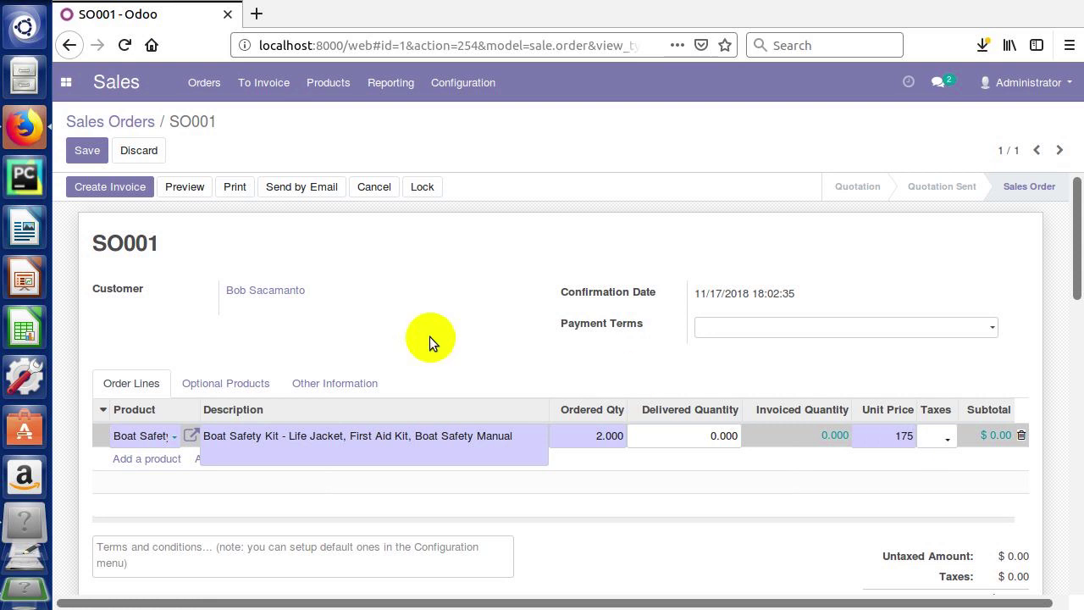
left_click(83, 149)
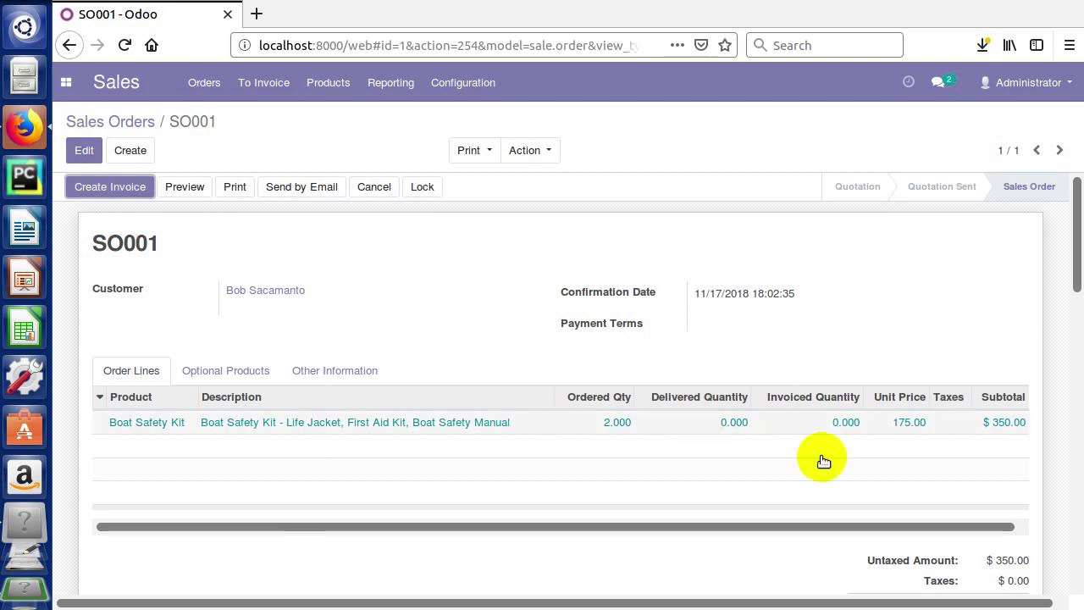
left_click(424, 195)
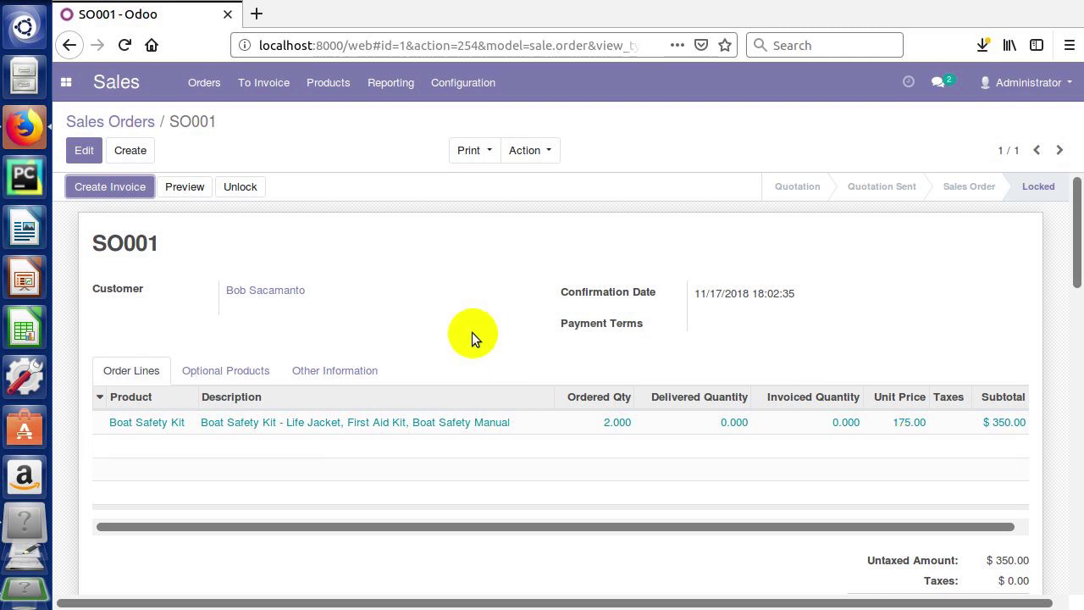
- Create an invoice from SO001's invoiceable lines and review its number INV/2018/0001
left_click(130, 188)
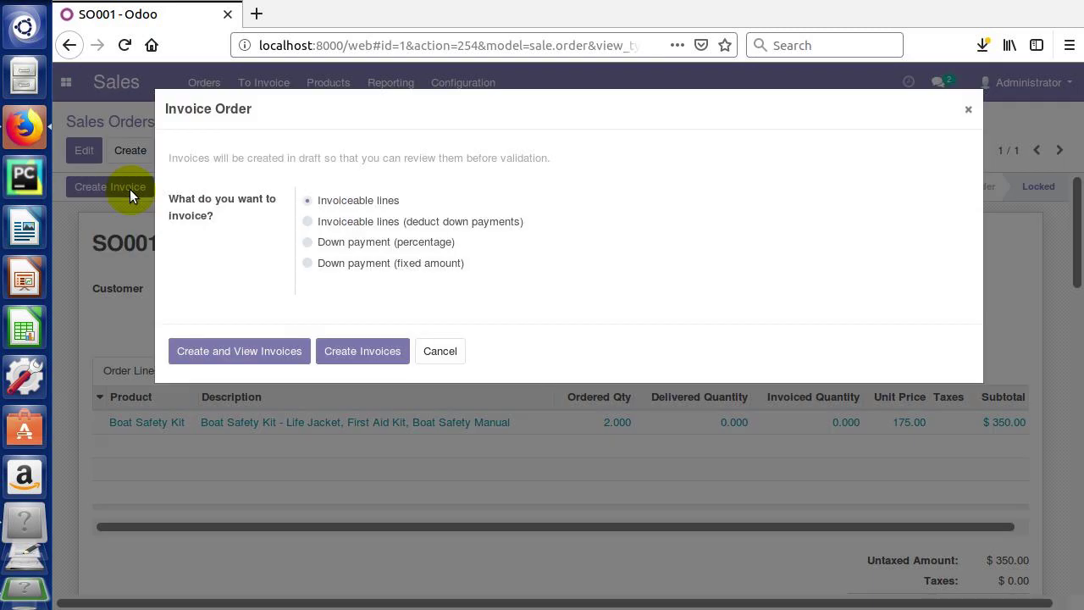
left_click(239, 352)
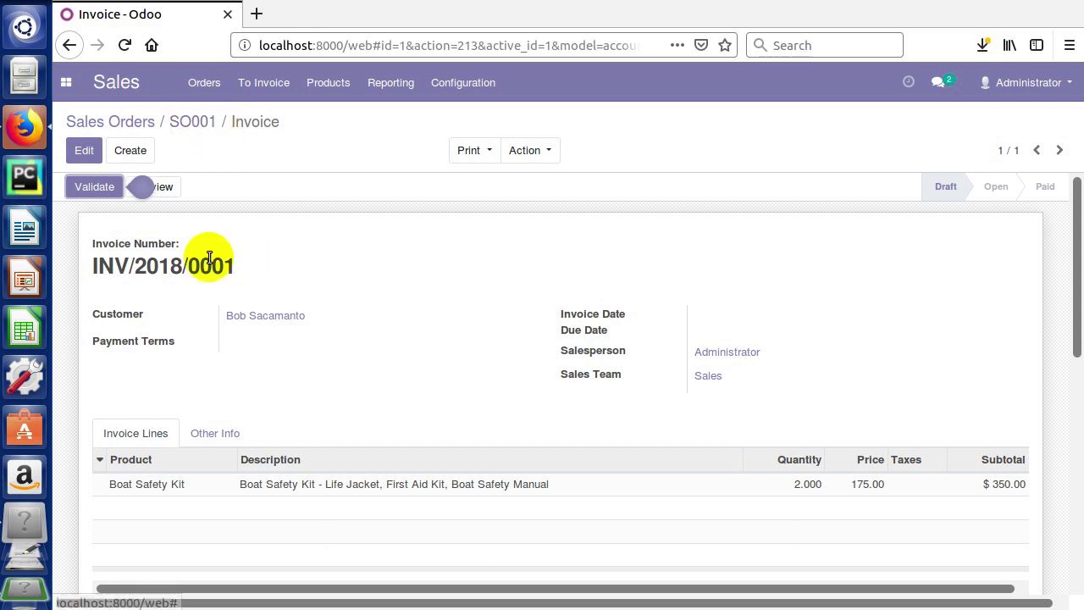
double_click(150, 267)
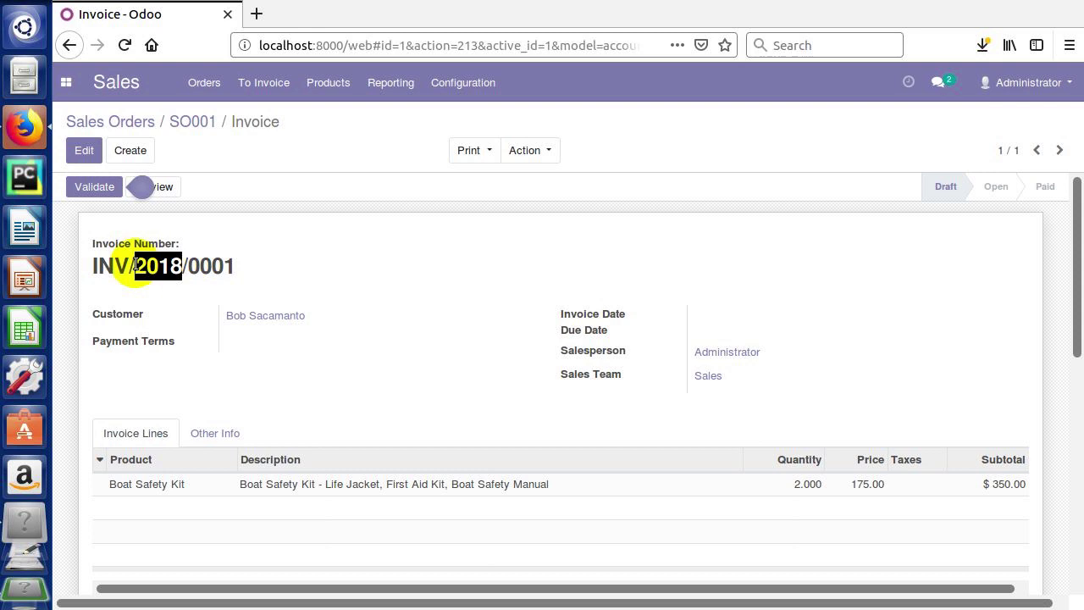
left_click_drag(136, 264, 236, 263)
left_click(234, 266)
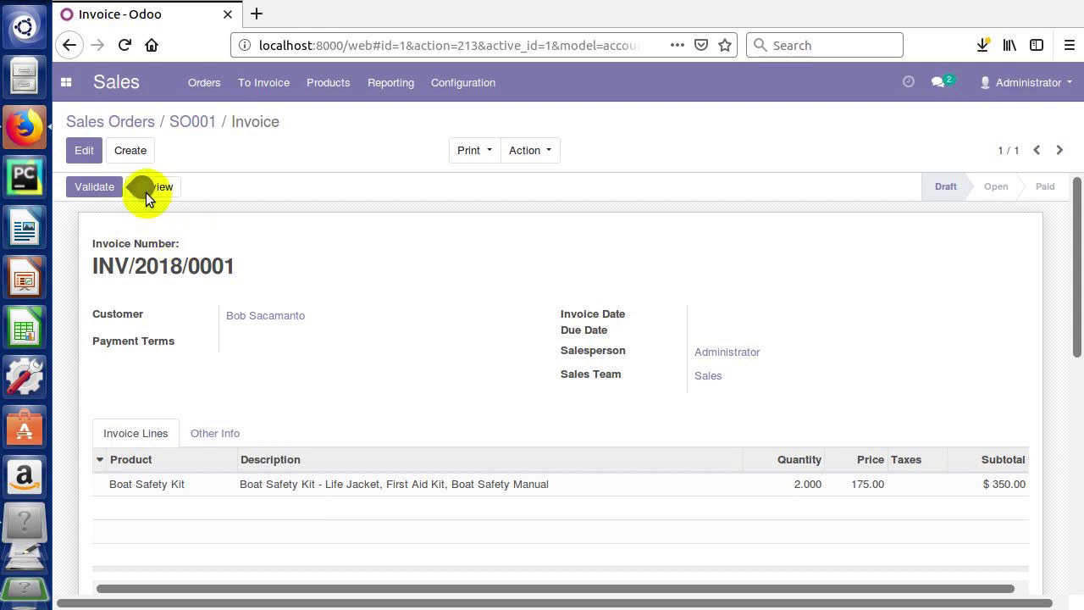
mouse_move(141, 191)
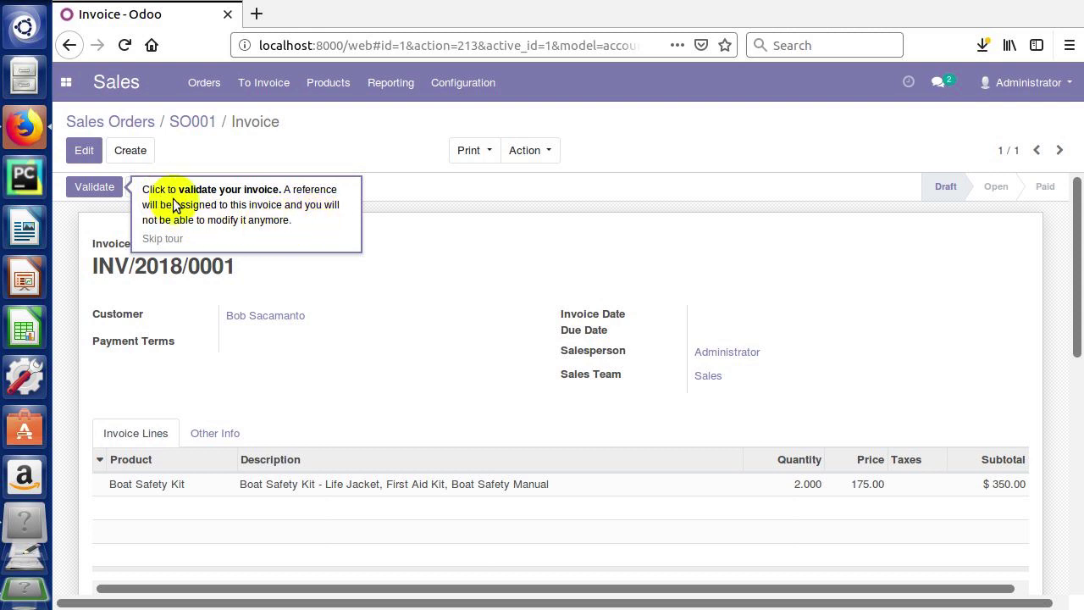
- Validate draft invoice INV/2018/0001 and scroll through the now Open invoice
left_click(98, 189)
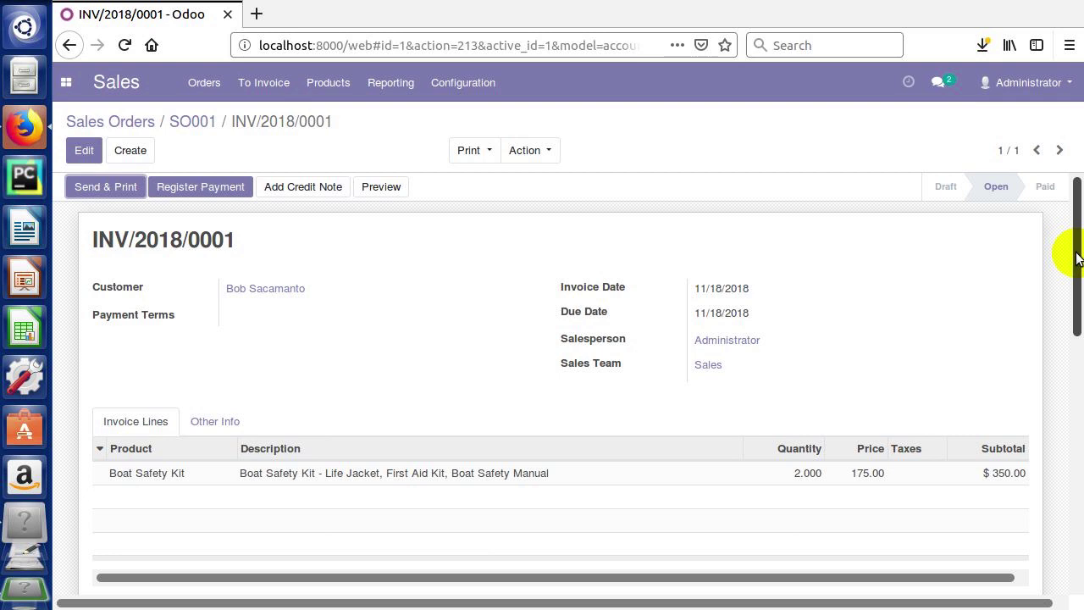
left_click_drag(1065, 291, 1059, 199)
scroll(1068, 438, "down", 2)
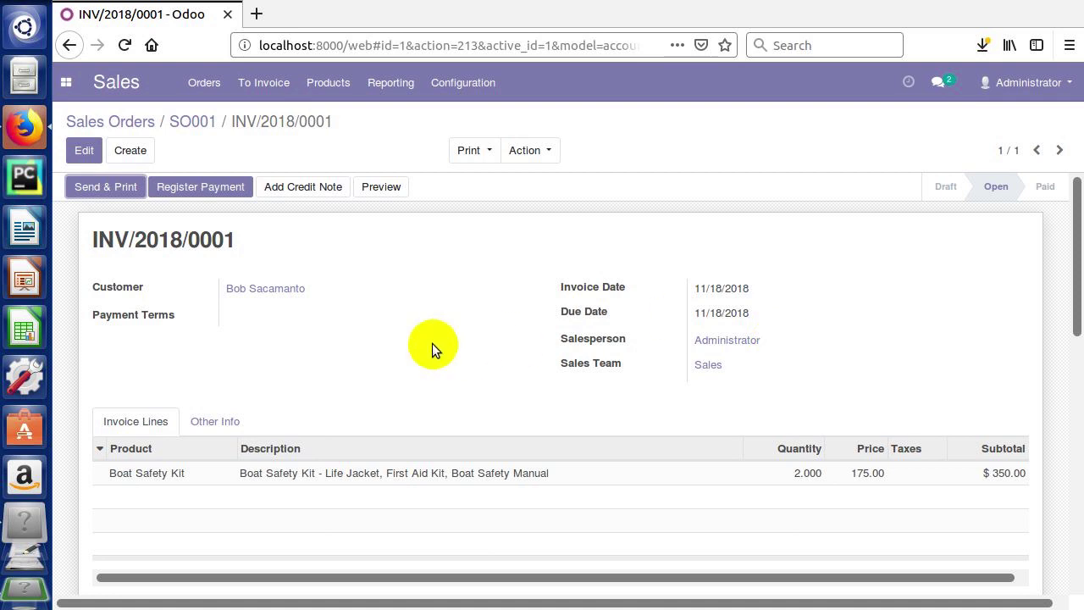
- Start a $350.00 payment on the Bank (USD) journal dated 11/19/2018
left_click(200, 189)
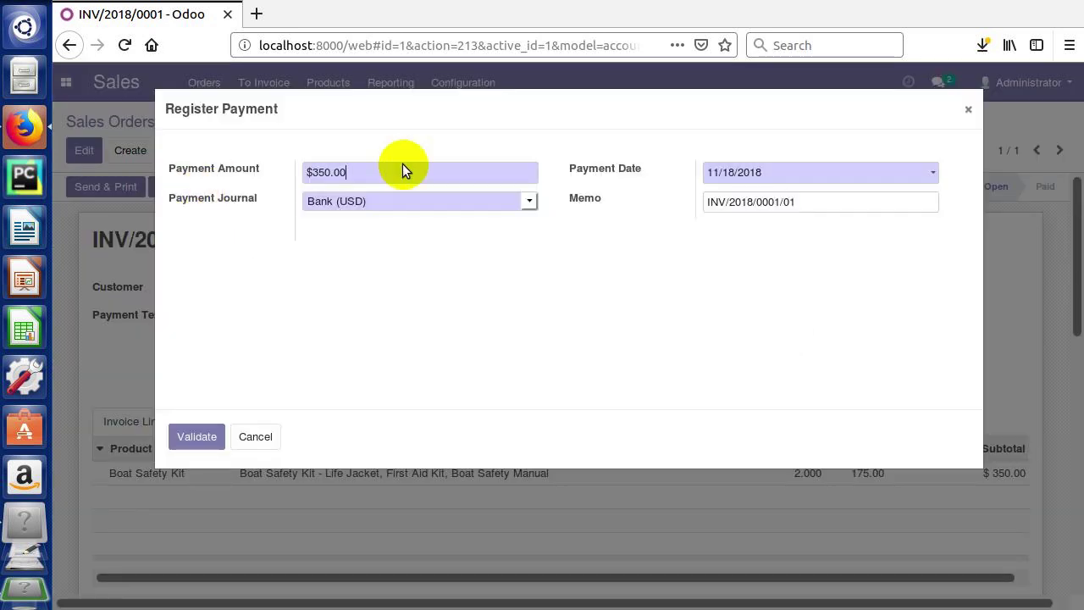
left_click(359, 175)
left_click(322, 206)
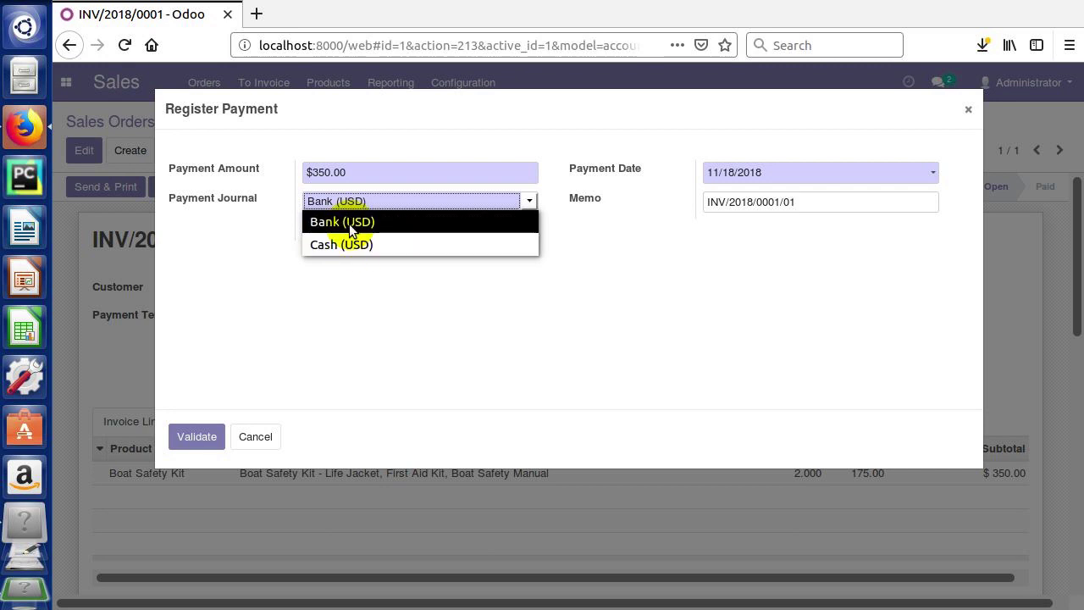
left_click(356, 224)
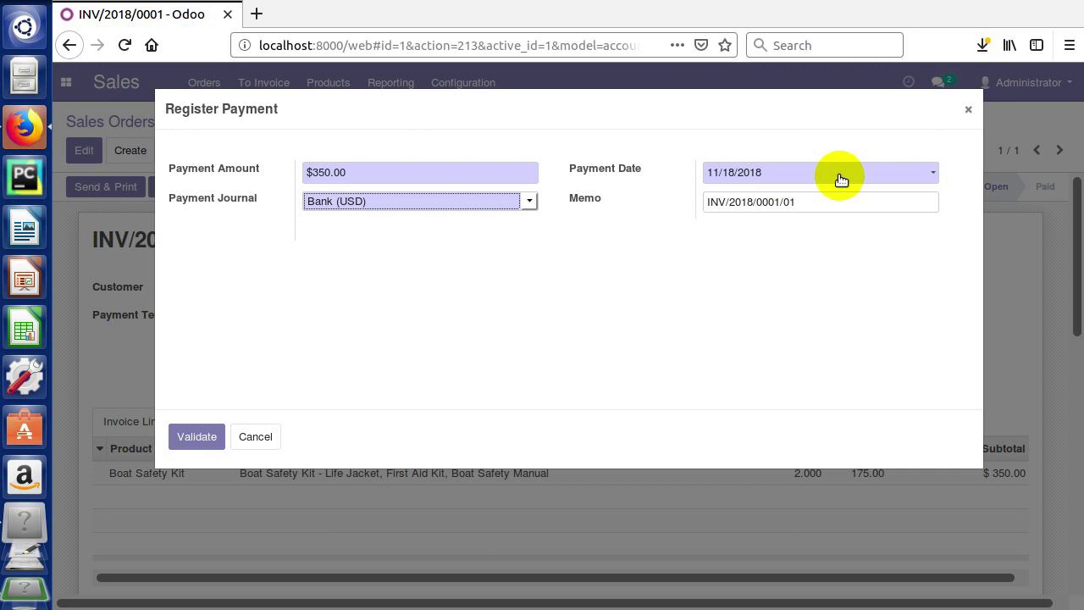
left_click(935, 173)
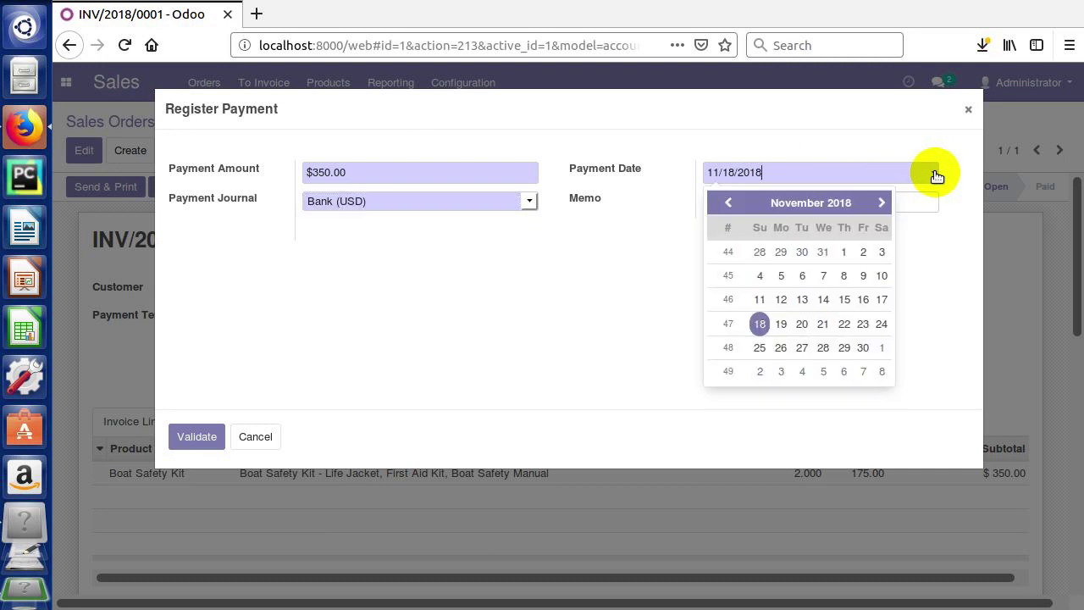
left_click(781, 324)
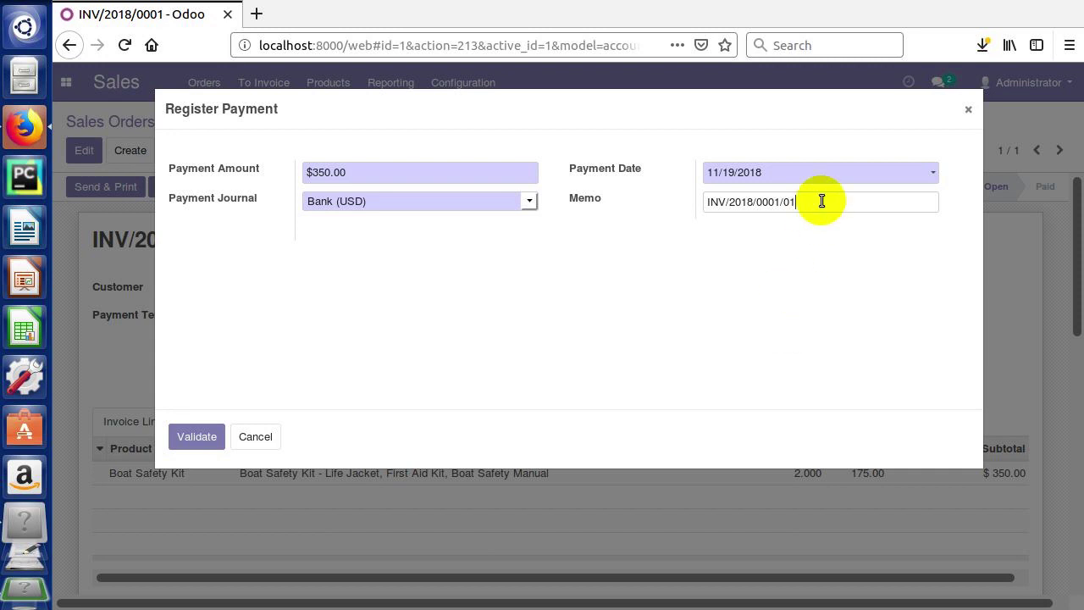
- Review the payment memo INV/2018/0001/01 by selecting parts of it
key("ctrl+a")
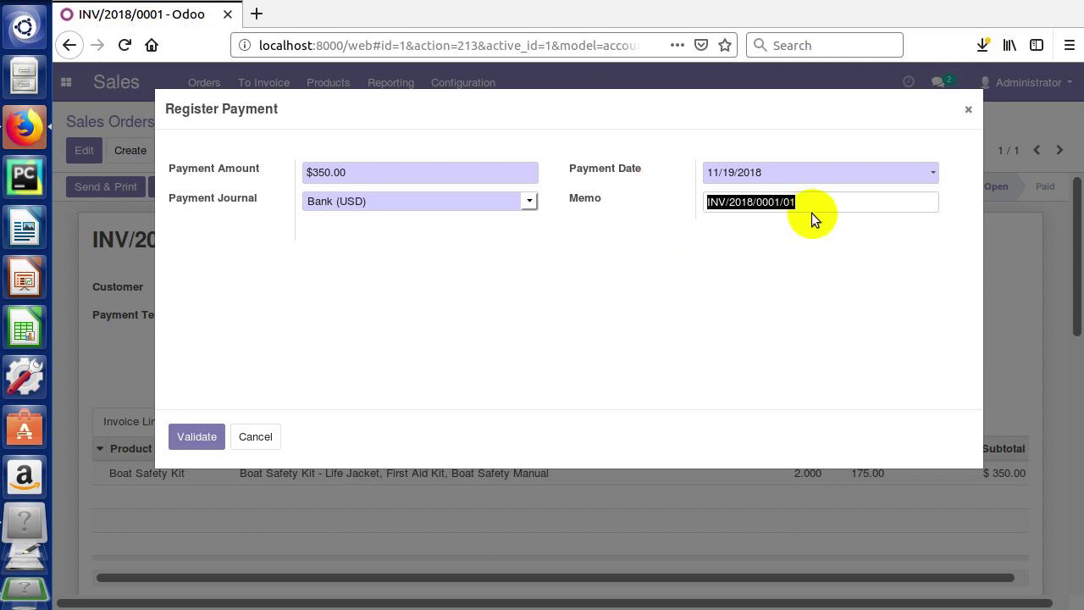
left_click(822, 206)
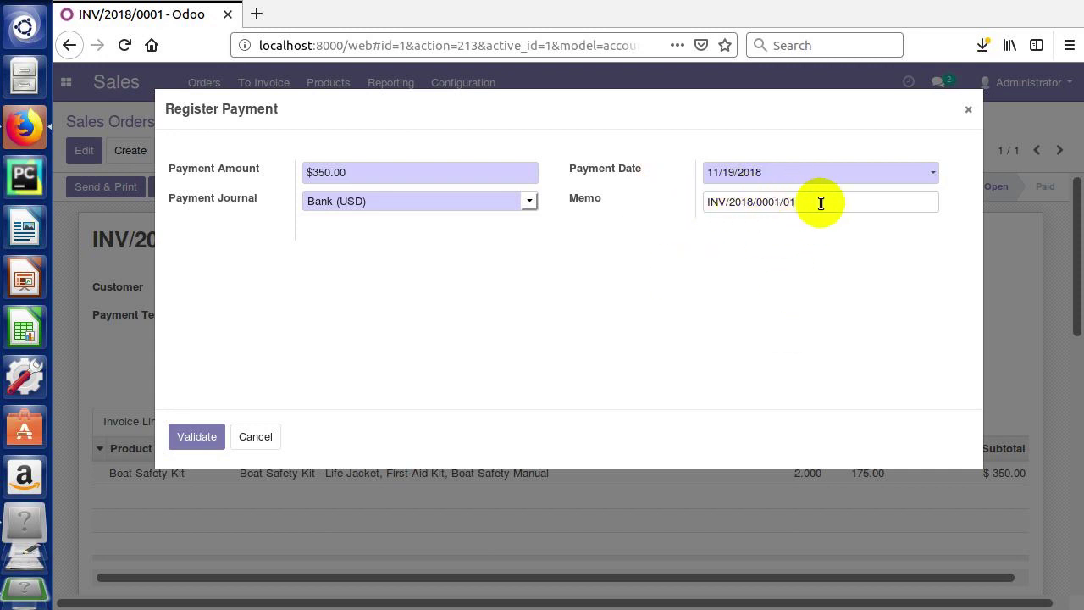
triple_click(751, 208)
left_click(806, 210)
key("ctrl+a")
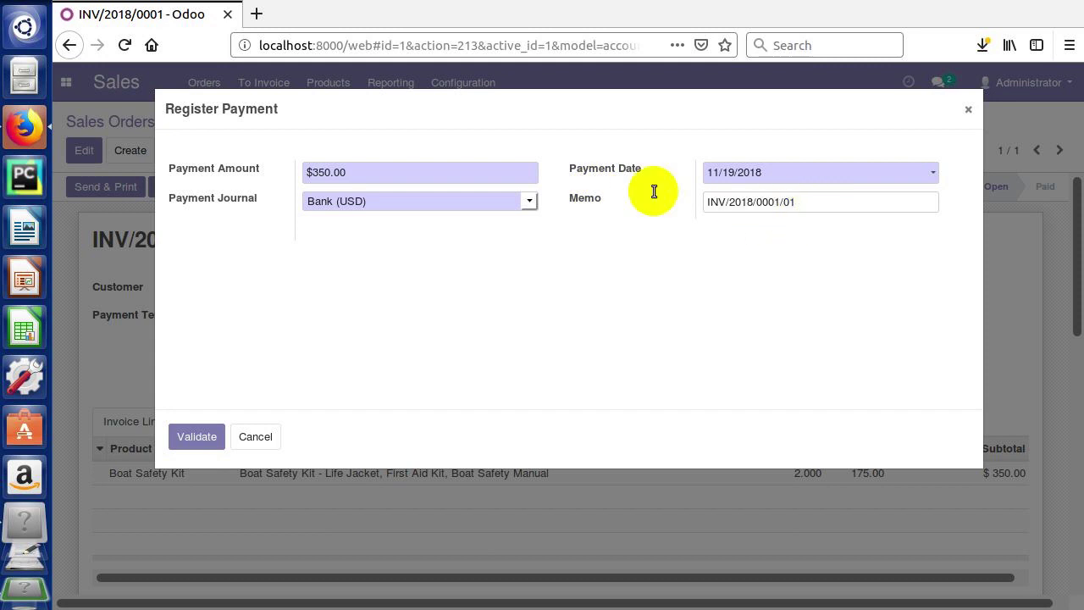
left_click(803, 246)
double_click(788, 202)
left_click(803, 202)
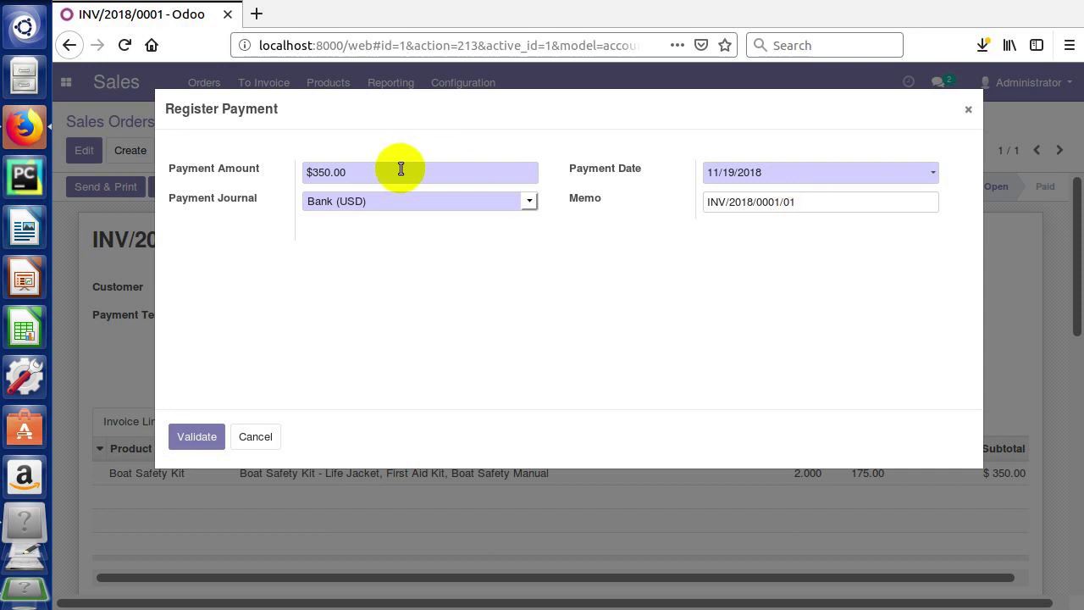
left_click_drag(804, 201, 690, 235)
left_click_drag(807, 203, 786, 204)
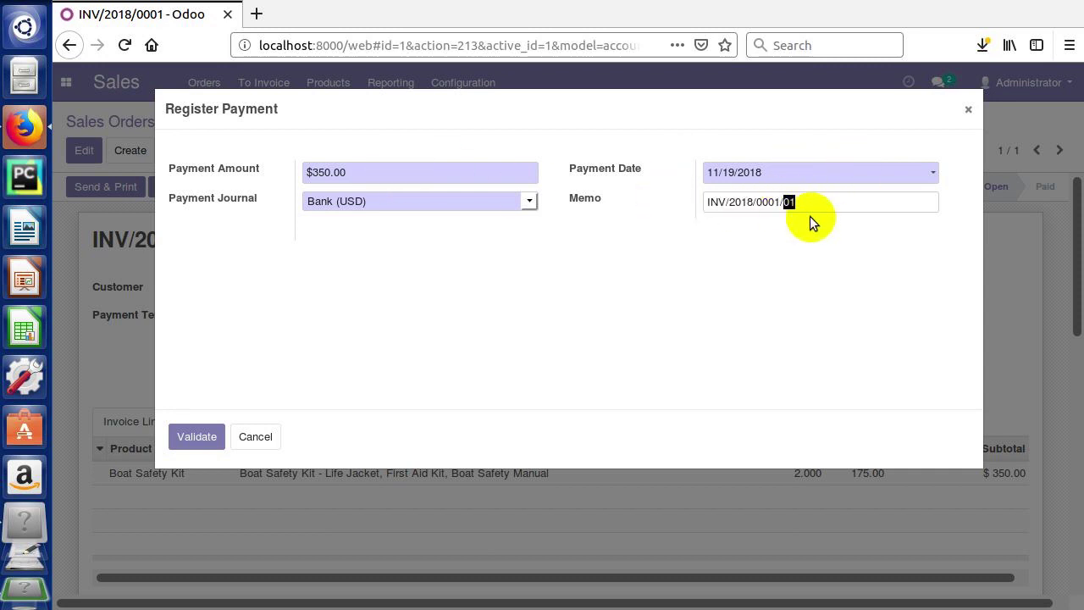
- Validate the $350.00 payment, then return via SO001 to the Sales Orders list
left_click(194, 437)
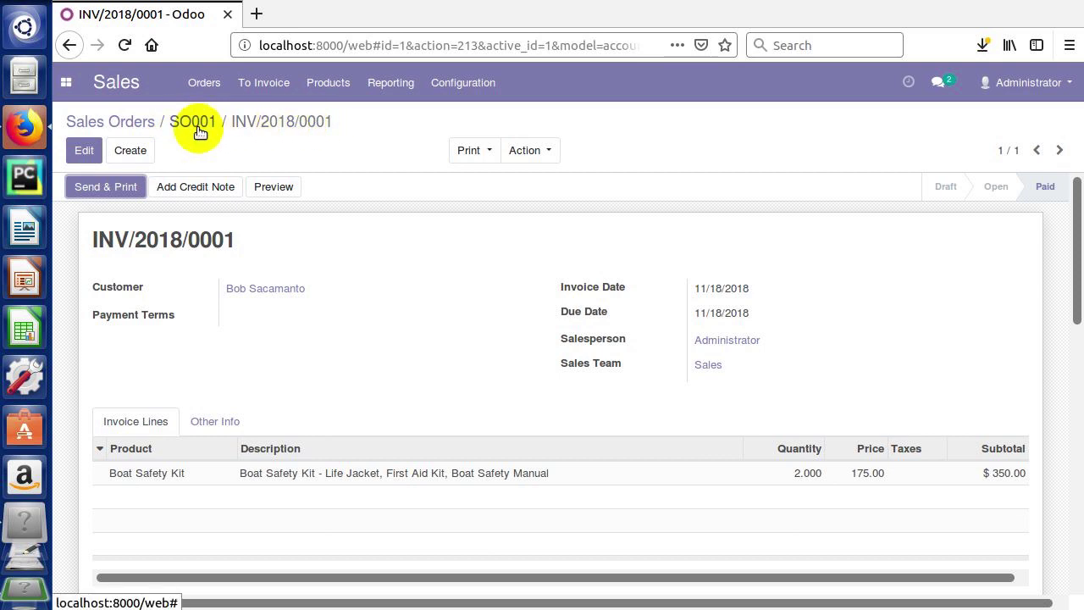
left_click(197, 125)
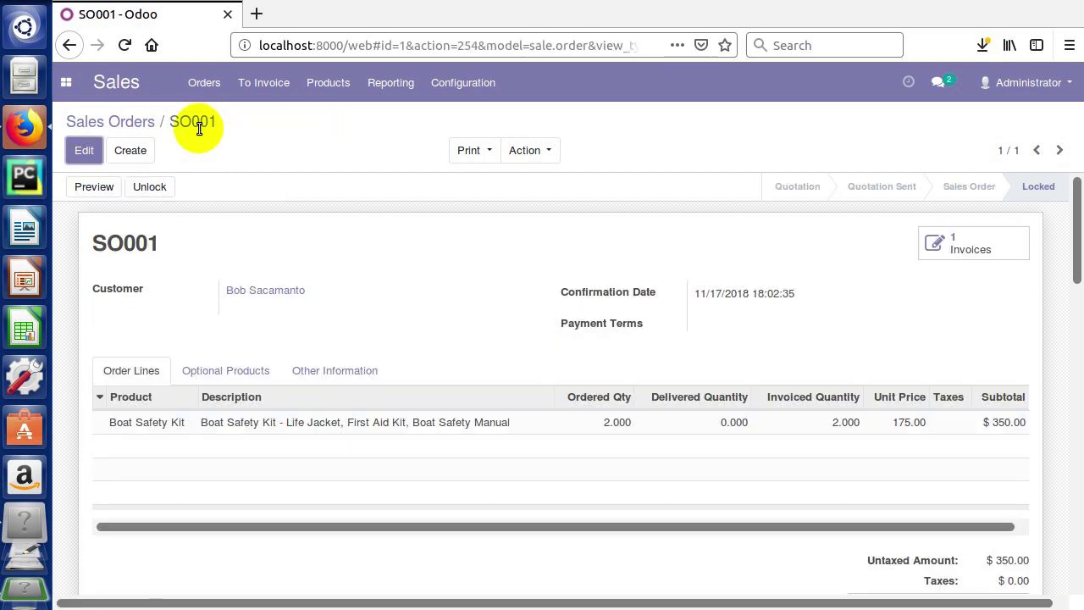
left_click(102, 122)
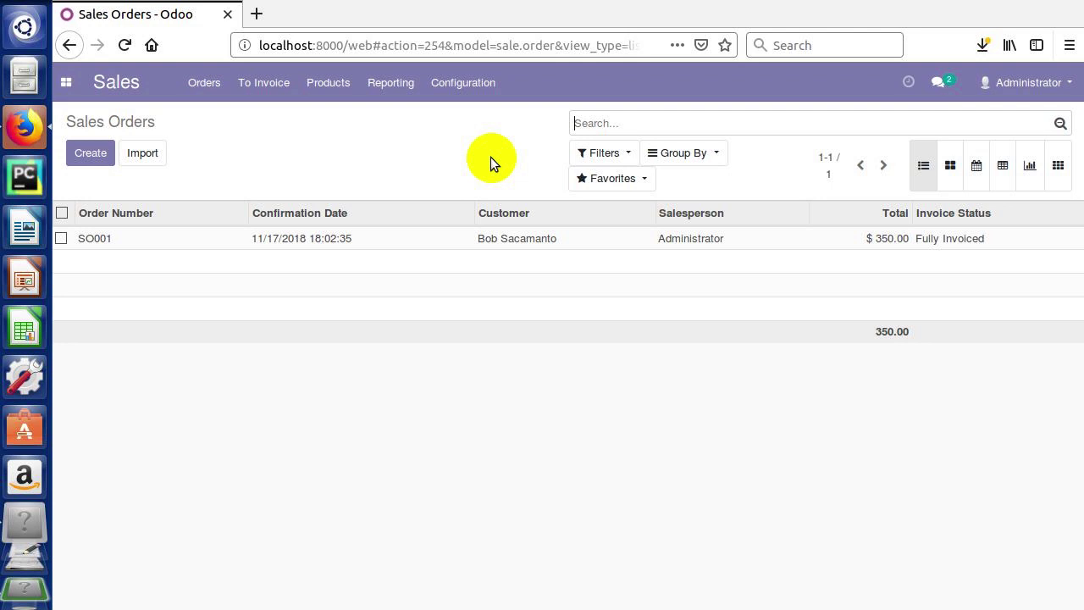
- Go to Orders > Quotations to view the empty quotations list
left_click(209, 91)
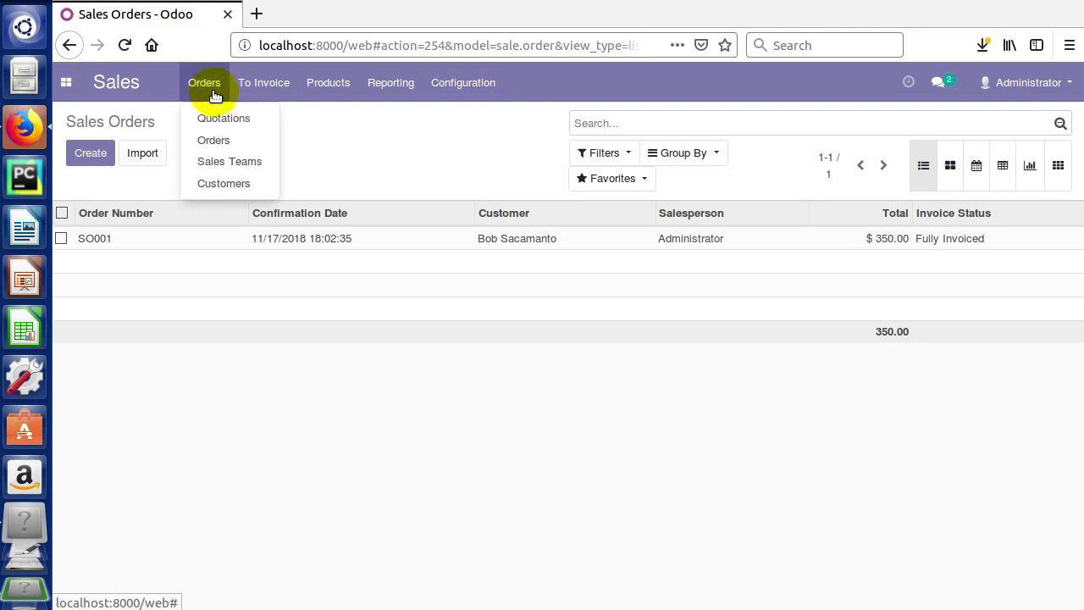
left_click(213, 117)
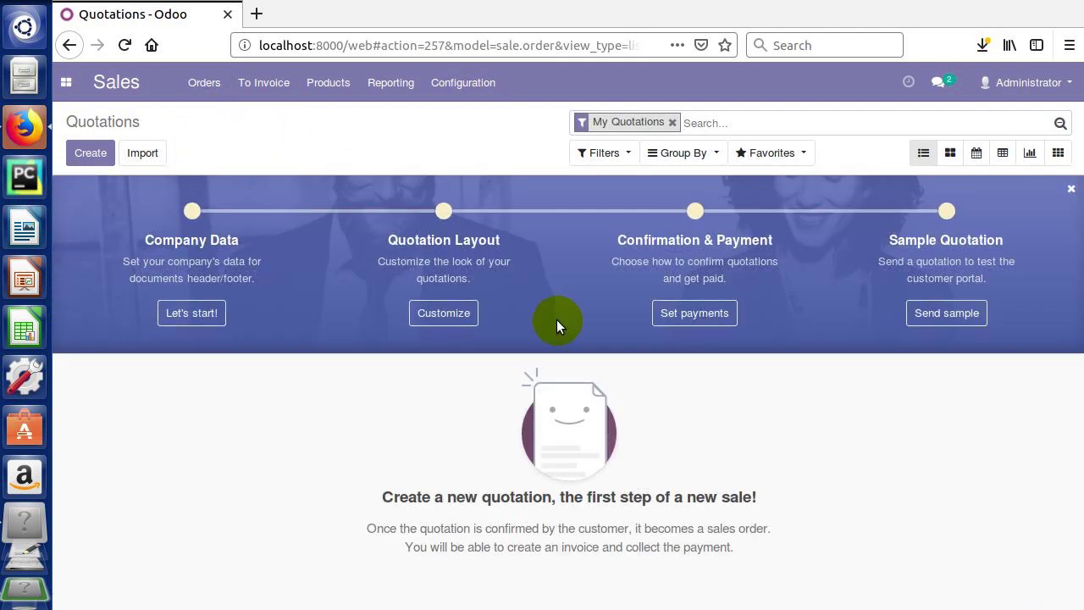